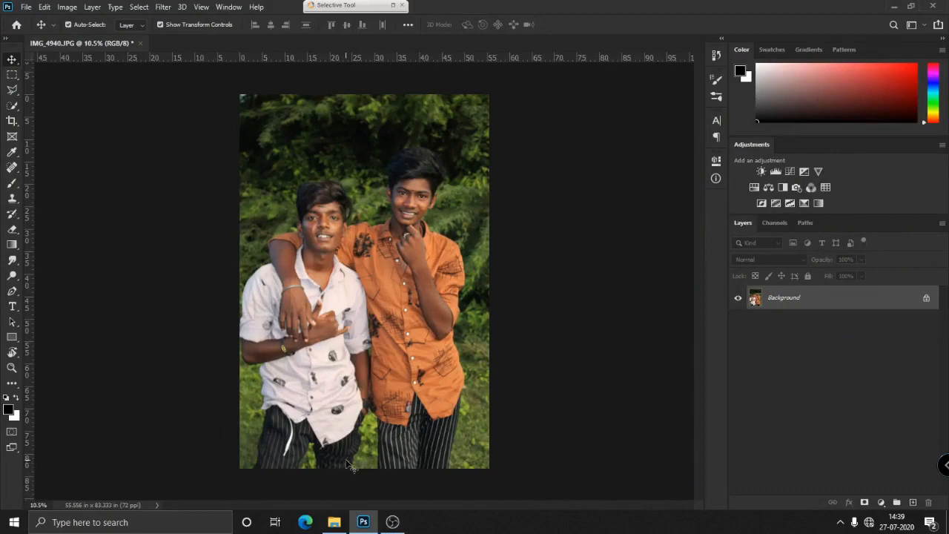
{"action": "left_click", "coordinate": [334, 522]}
{"action": "left_click", "coordinate": [280, 367]}
{"action": "left_click_drag", "start_coordinate": [225, 343], "coordinate": [435, 175]}
{"action": "left_click", "coordinate": [8, 27]}
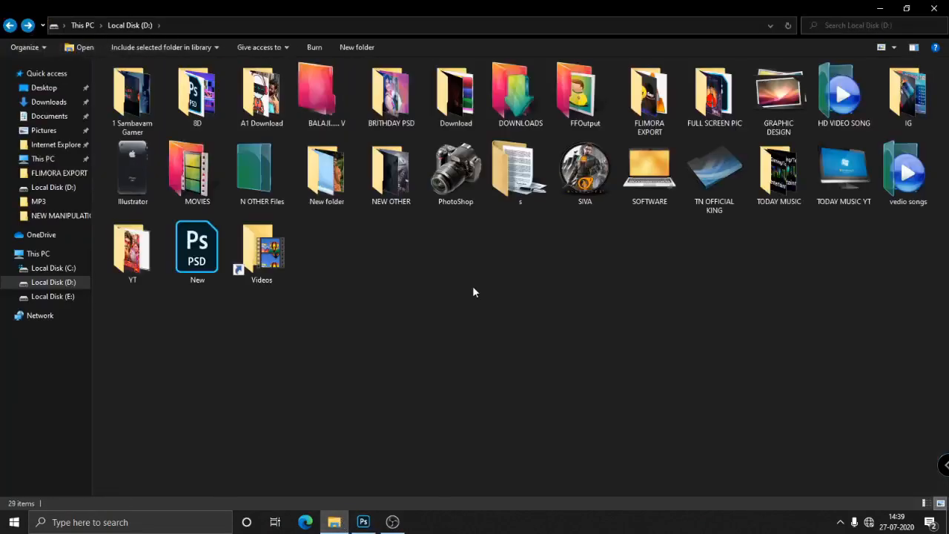
{"action": "left_click", "coordinate": [364, 522]}
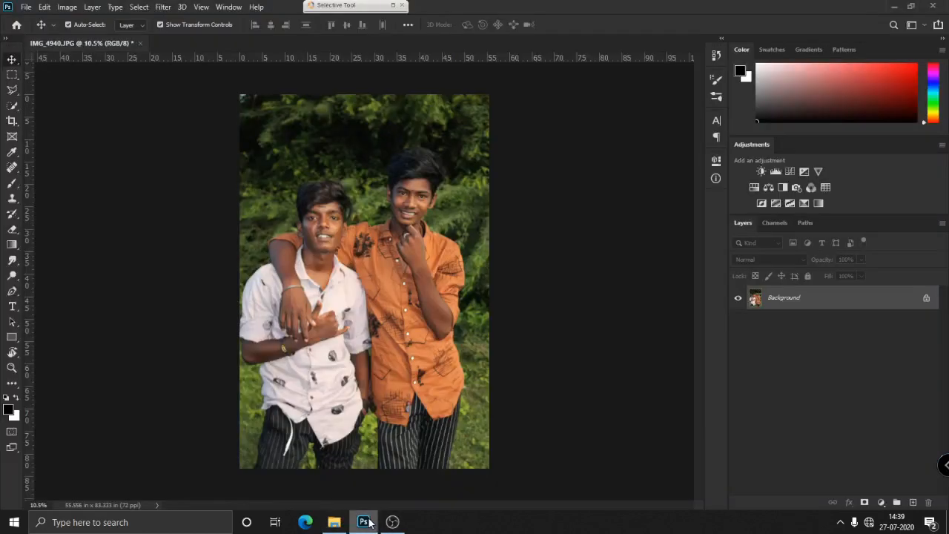
{"action": "scroll", "coordinate": [432, 289], "scroll_direction": "down", "scroll_amount": 3}
{"action": "scroll", "coordinate": [432, 289], "scroll_direction": "up", "scroll_amount": 2}
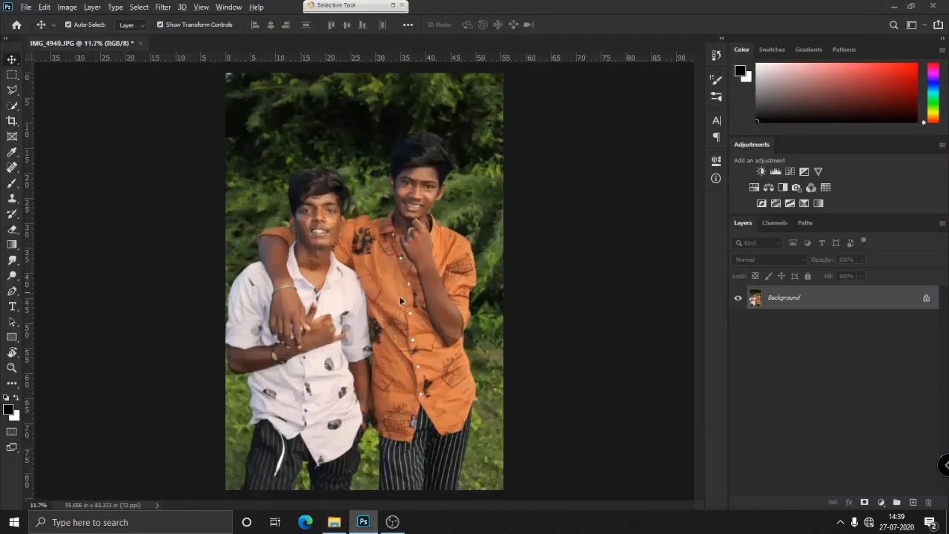
{"action": "scroll", "coordinate": [399, 296], "scroll_direction": "down", "scroll_amount": 1}
{"action": "scroll", "coordinate": [395, 300], "scroll_direction": "up", "scroll_amount": 1}
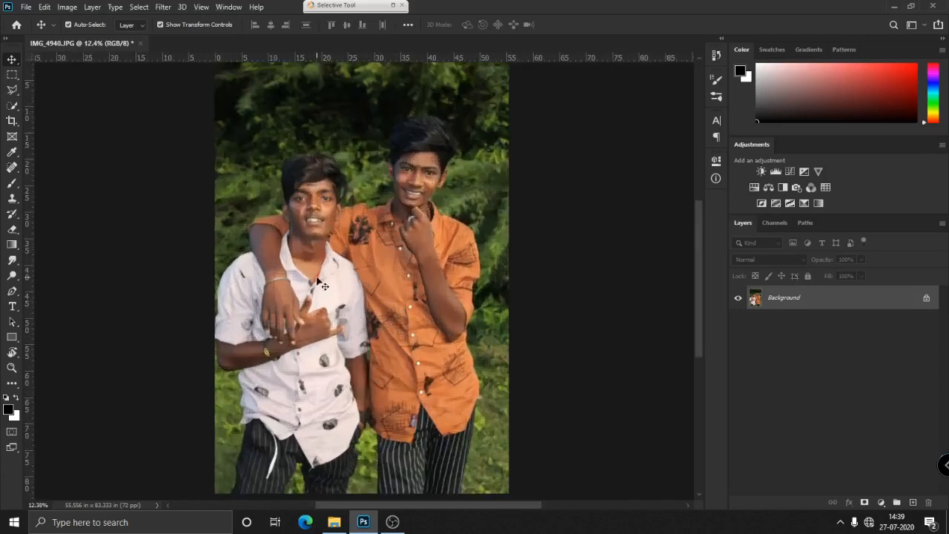
{"action": "scroll", "coordinate": [317, 282], "scroll_direction": "down", "scroll_amount": 2}
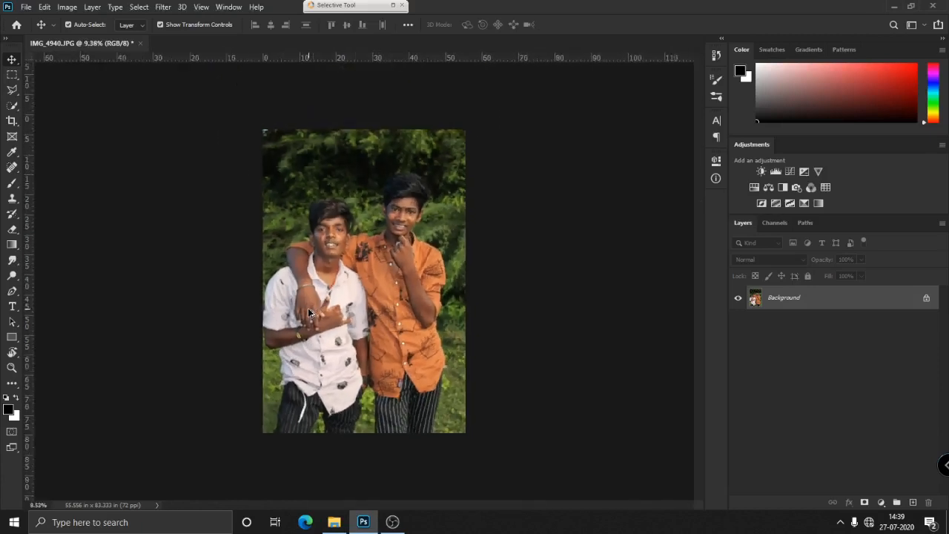
{"action": "scroll", "coordinate": [305, 301], "scroll_direction": "up", "scroll_amount": 1}
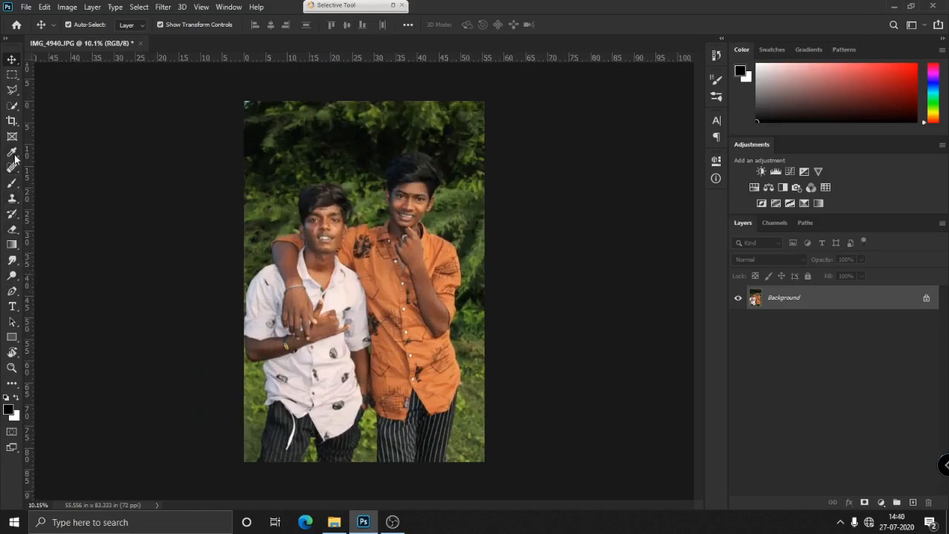
Switch to the Quick Selection tool and set its brush size to 200.
{"action": "left_click_drag", "start_coordinate": [15, 111], "coordinate": [63, 103]}
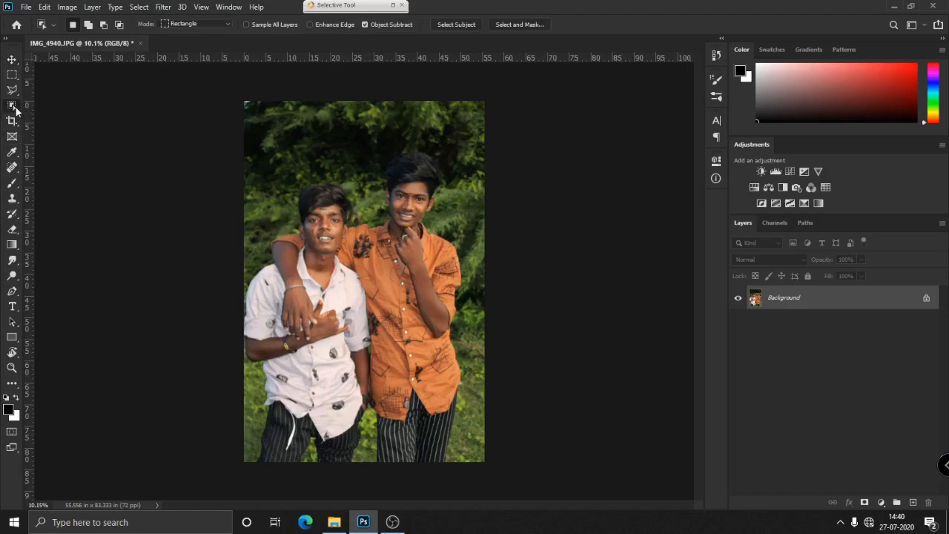
{"action": "left_click_drag", "start_coordinate": [15, 109], "coordinate": [15, 110]}
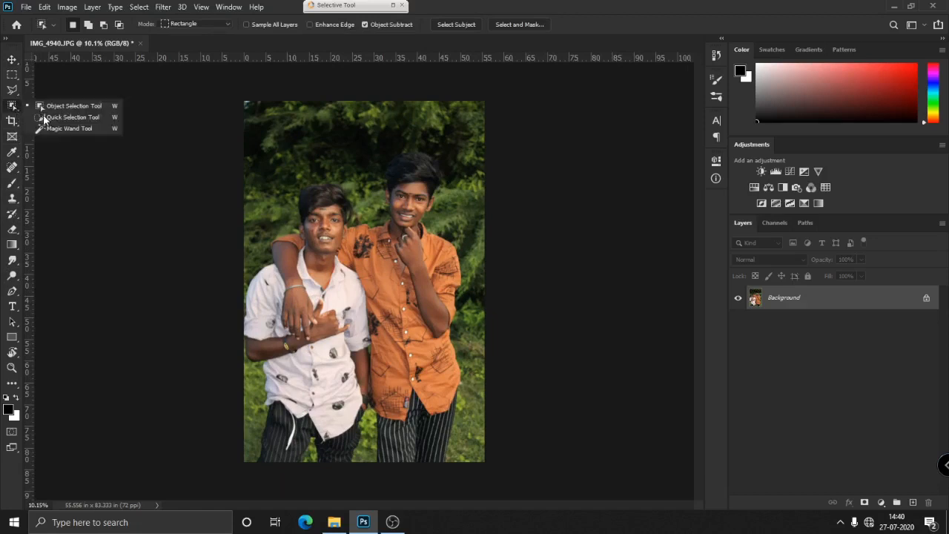
{"action": "left_click", "coordinate": [77, 118]}
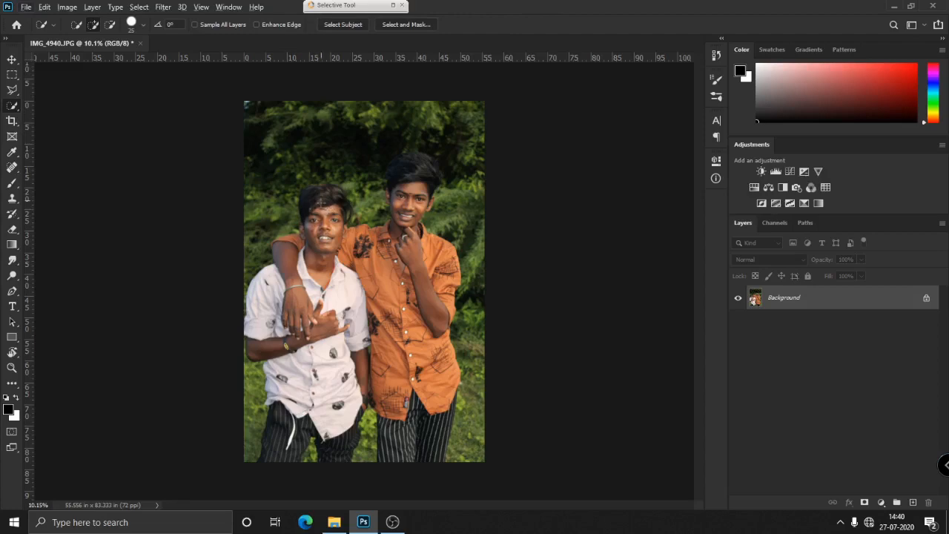
{"action": "scroll", "coordinate": [321, 203], "scroll_direction": "up", "scroll_amount": 3}
{"action": "scroll", "coordinate": [321, 202], "scroll_direction": "up", "scroll_amount": 5}
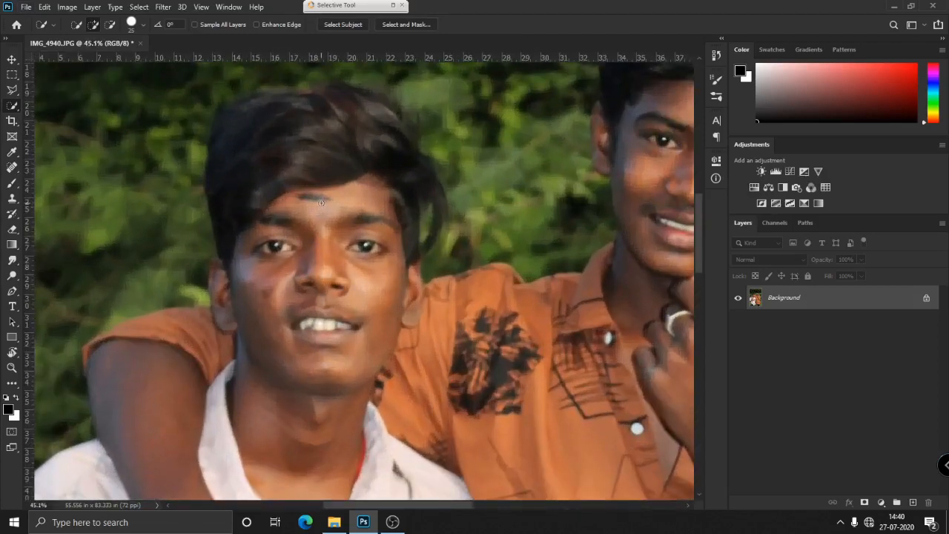
{"action": "scroll", "coordinate": [321, 202], "scroll_direction": "up", "scroll_amount": 3}
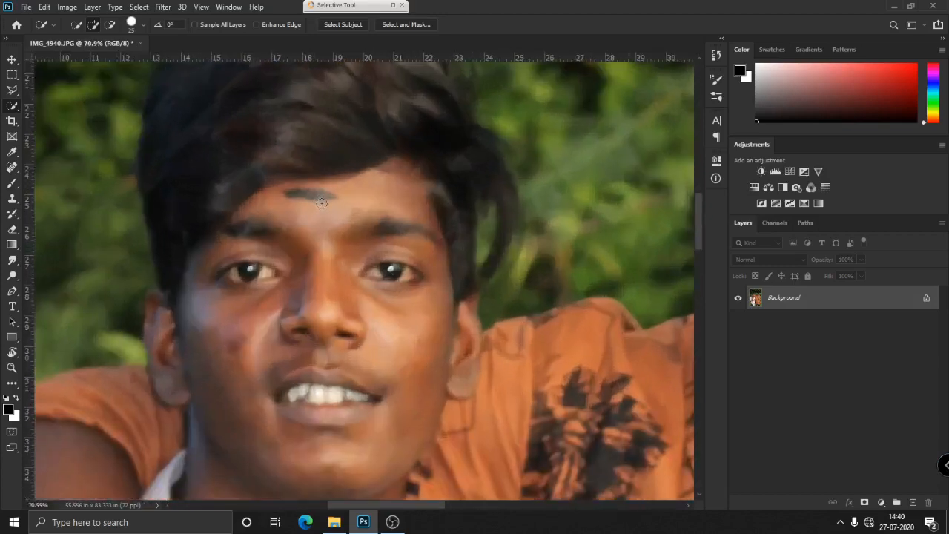
{"action": "scroll", "coordinate": [321, 202], "scroll_direction": "down", "scroll_amount": 5}
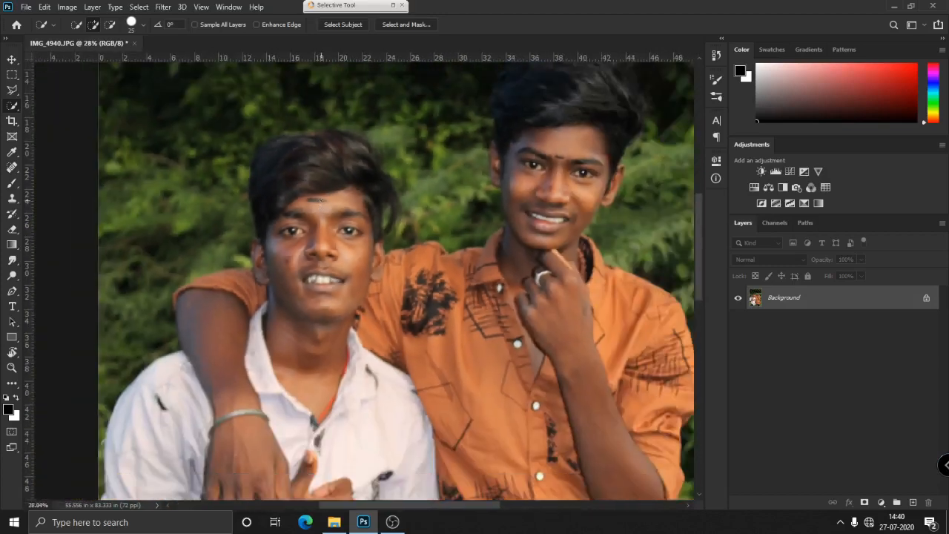
{"action": "scroll", "coordinate": [319, 200], "scroll_direction": "up", "scroll_amount": 2}
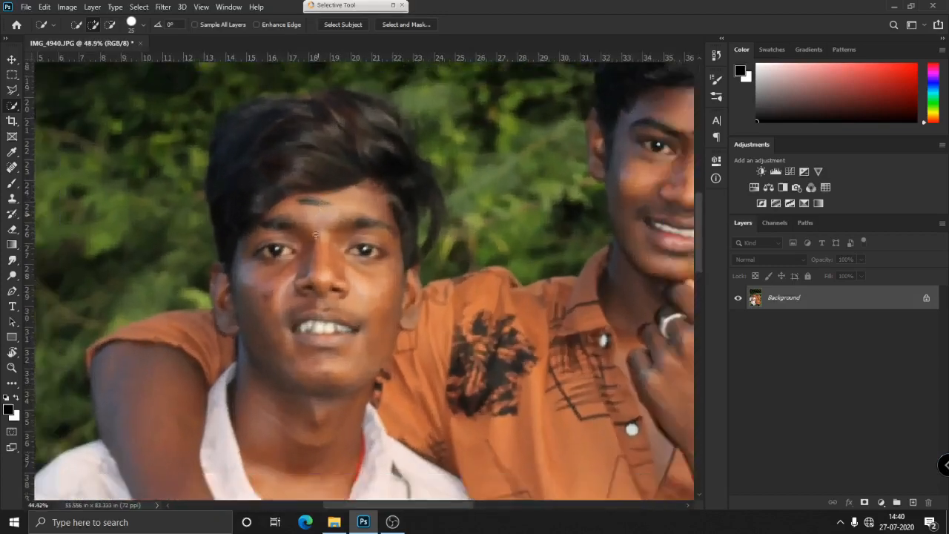
{"action": "scroll", "coordinate": [318, 200], "scroll_direction": "down", "scroll_amount": 4}
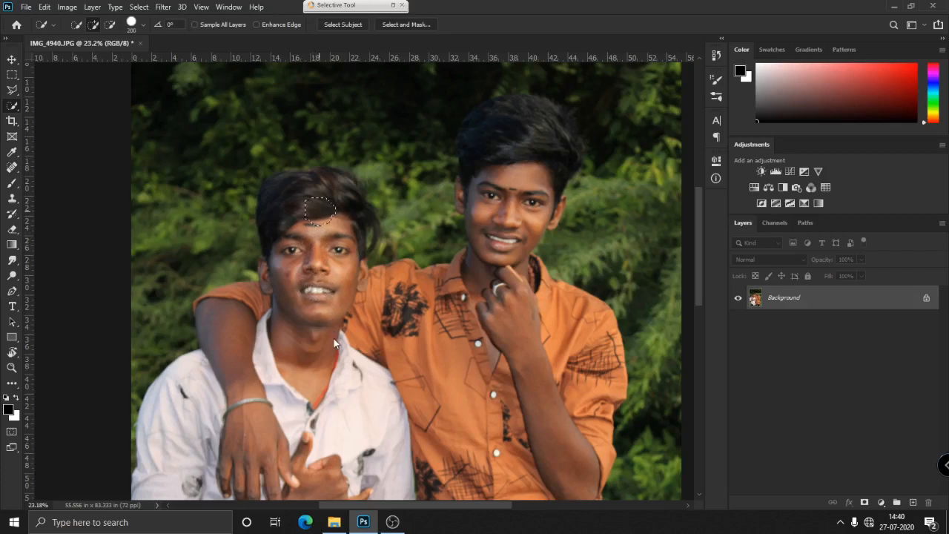
Paint a rough quick selection over both men's heads, faces and shirts.
{"action": "mouse_move", "coordinate": [320, 211]}
{"action": "left_mouse_down"}
{"action": "mouse_move", "coordinate": [304, 184]}
{"action": "mouse_move", "coordinate": [292, 217]}
{"action": "mouse_move", "coordinate": [318, 212]}
{"action": "mouse_move", "coordinate": [340, 190]}
{"action": "mouse_move", "coordinate": [327, 182]}
{"action": "mouse_move", "coordinate": [359, 210]}
{"action": "mouse_move", "coordinate": [351, 232]}
{"action": "mouse_move", "coordinate": [359, 244]}
{"action": "mouse_move", "coordinate": [363, 234]}
{"action": "mouse_move", "coordinate": [363, 286]}
{"action": "mouse_move", "coordinate": [409, 347]}
{"action": "mouse_move", "coordinate": [569, 345]}
{"action": "left_mouse_up"}
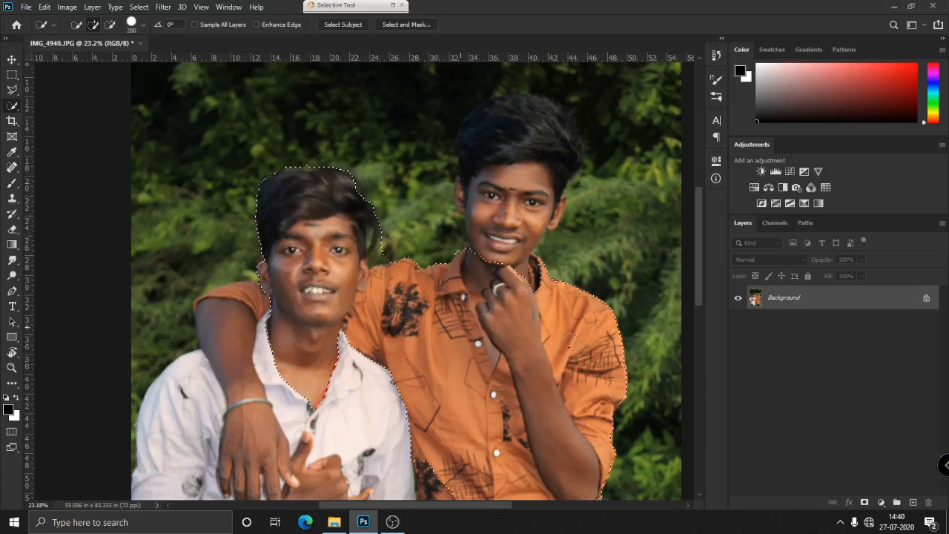
{"action": "mouse_move", "coordinate": [510, 341]}
{"action": "left_mouse_down"}
{"action": "mouse_move", "coordinate": [489, 244]}
{"action": "mouse_move", "coordinate": [548, 141]}
{"action": "mouse_move", "coordinate": [525, 118]}
{"action": "left_mouse_up"}
{"action": "mouse_move", "coordinate": [510, 167]}
{"action": "left_mouse_down"}
{"action": "mouse_move", "coordinate": [551, 126]}
{"action": "mouse_move", "coordinate": [567, 154]}
{"action": "mouse_move", "coordinate": [510, 208]}
{"action": "left_mouse_up"}
{"action": "scroll", "coordinate": [510, 208], "scroll_direction": "down", "scroll_amount": 1}
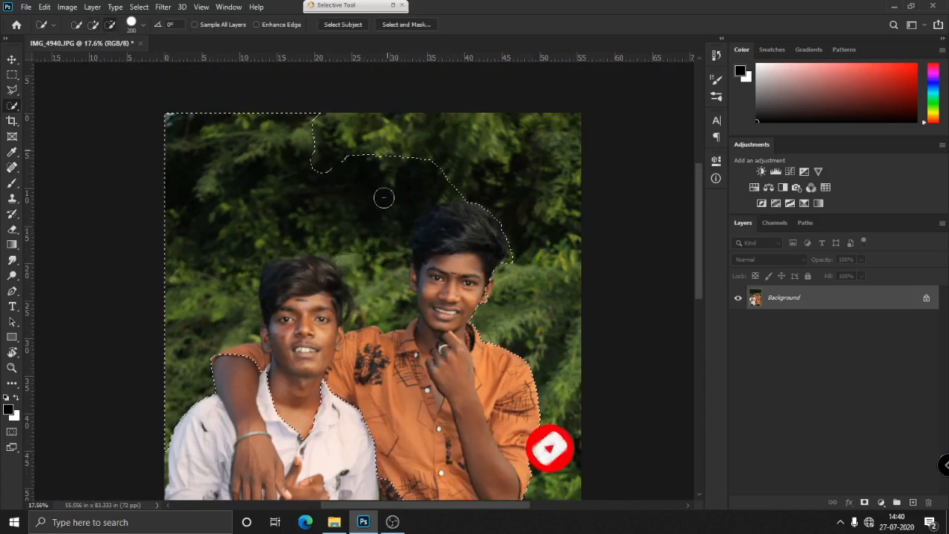
Subtract the foliage above the men and the grass beside the orange-shirted man, keeping his striped trousers in the selection.
{"action": "mouse_move", "coordinate": [383, 198]}
{"action": "left_mouse_down"}
{"action": "mouse_move", "coordinate": [406, 299]}
{"action": "mouse_move", "coordinate": [365, 318]}
{"action": "mouse_move", "coordinate": [321, 281]}
{"action": "mouse_move", "coordinate": [444, 437]}
{"action": "left_mouse_up"}
{"action": "scroll", "coordinate": [369, 317], "scroll_direction": "down", "scroll_amount": 2}
{"action": "scroll", "coordinate": [445, 437], "scroll_direction": "up", "scroll_amount": 2}
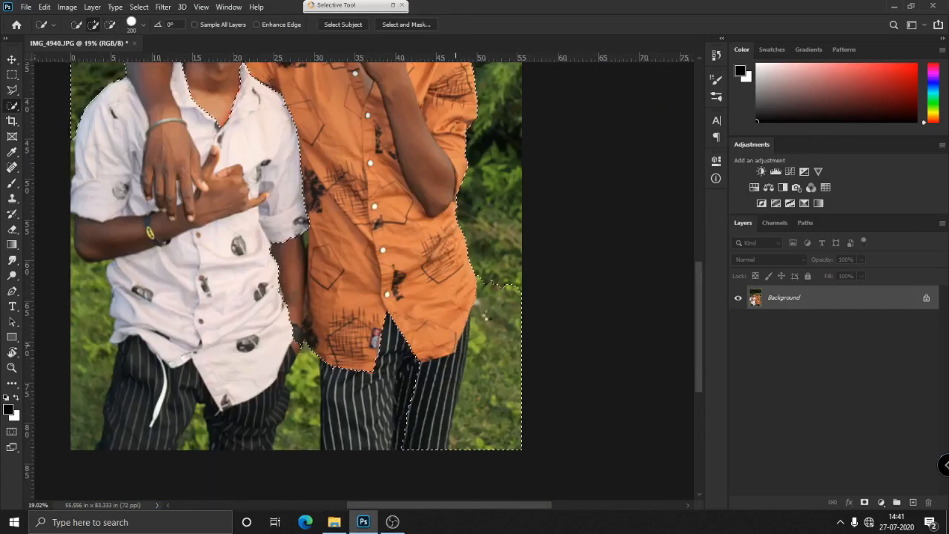
{"action": "scroll", "coordinate": [448, 383], "scroll_direction": "up", "scroll_amount": 2}
{"action": "scroll", "coordinate": [449, 383], "scroll_direction": "down", "scroll_amount": 4}
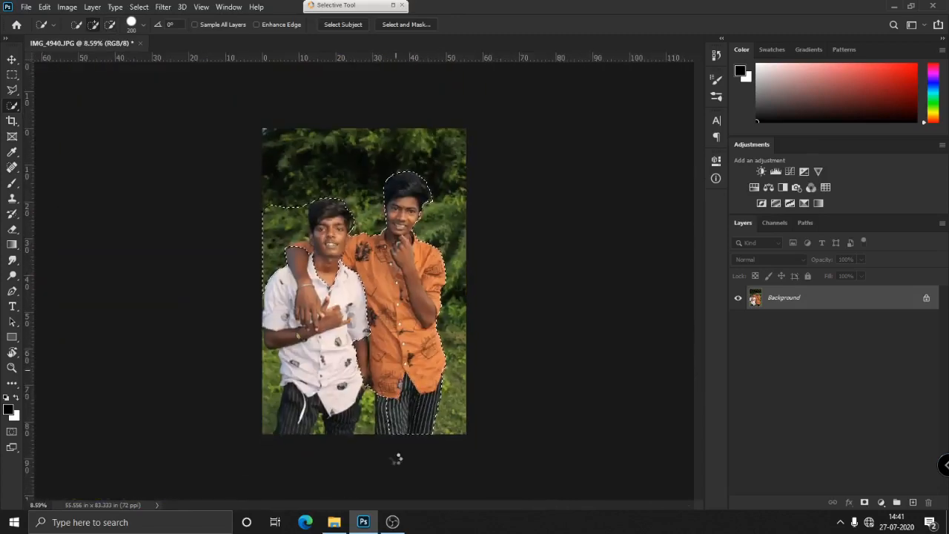
{"action": "scroll", "coordinate": [394, 455], "scroll_direction": "up", "scroll_amount": 2}
{"action": "left_click_drag", "start_coordinate": [291, 104], "coordinate": [286, 152]}
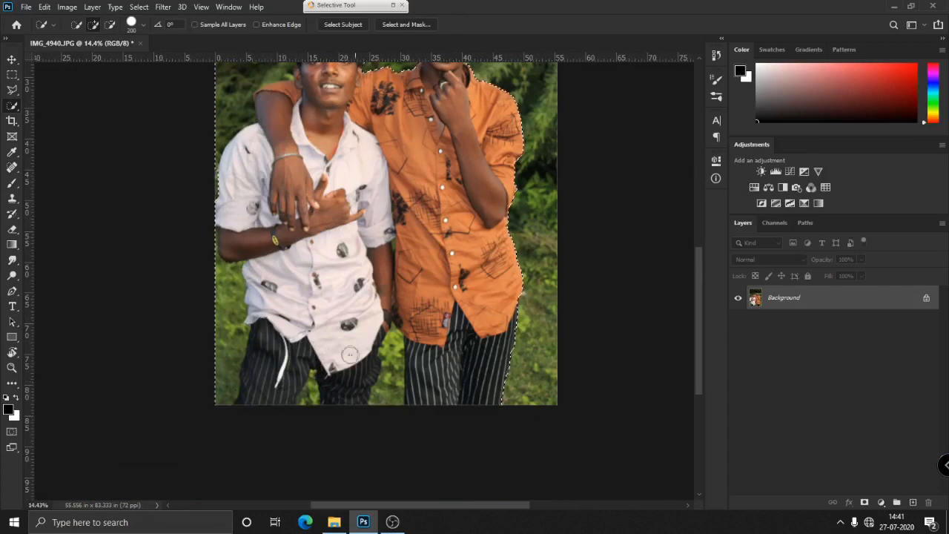
Subtract the foliage beside the white-shirted man's head and shoulder from the selection.
{"action": "scroll", "coordinate": [349, 352], "scroll_direction": "up", "scroll_amount": 3}
{"action": "scroll", "coordinate": [329, 322], "scroll_direction": "down", "scroll_amount": 5}
{"action": "scroll", "coordinate": [278, 230], "scroll_direction": "up", "scroll_amount": 2}
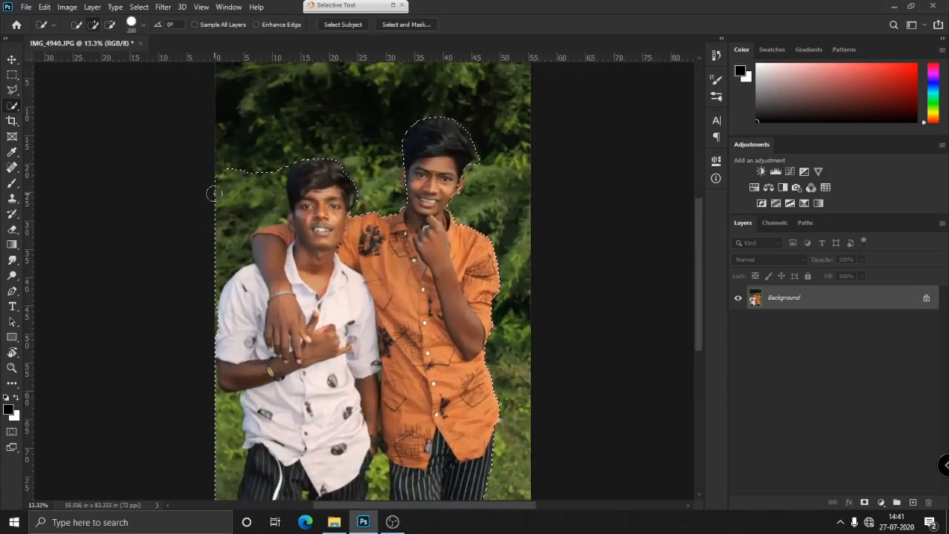
{"action": "scroll", "coordinate": [226, 192], "scroll_direction": "up", "scroll_amount": 2}
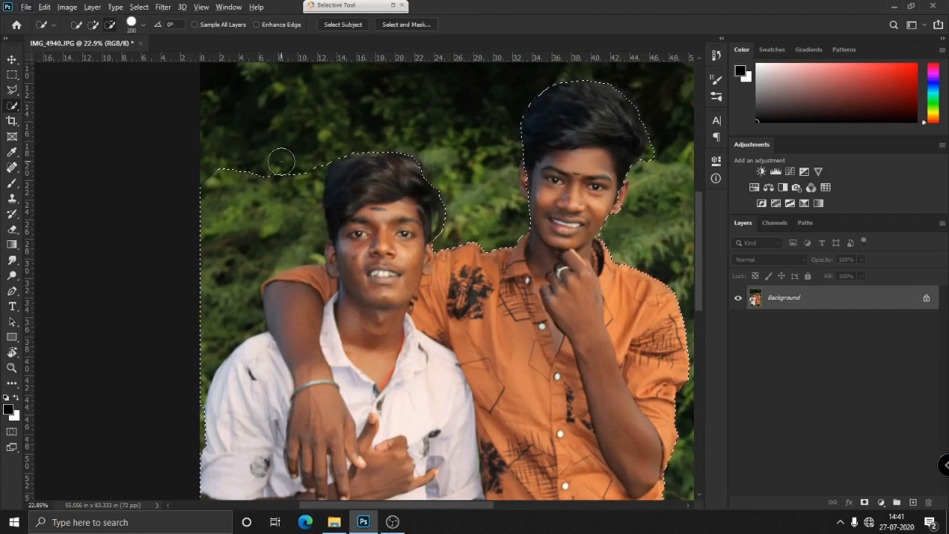
{"action": "key", "text": "alt"}
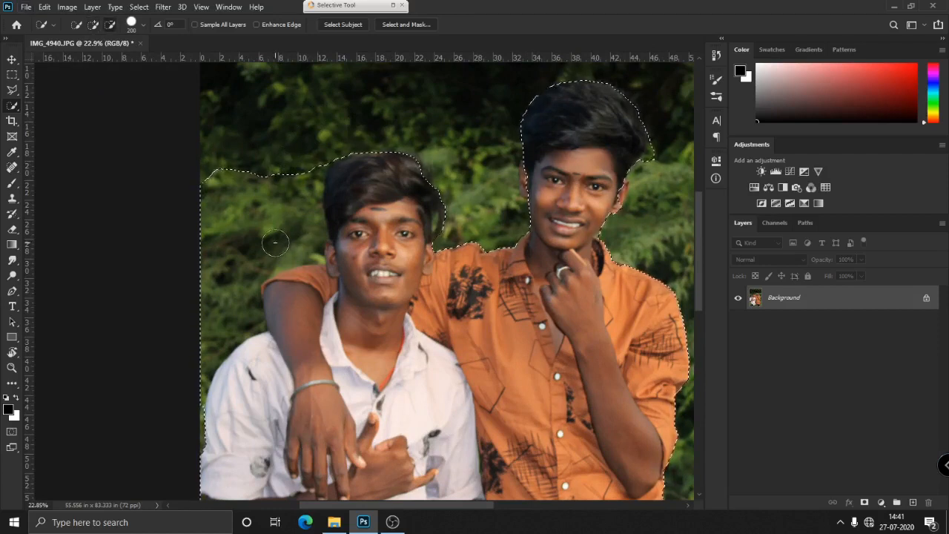
{"action": "left_click", "coordinate": [271, 243], "text": "alt"}
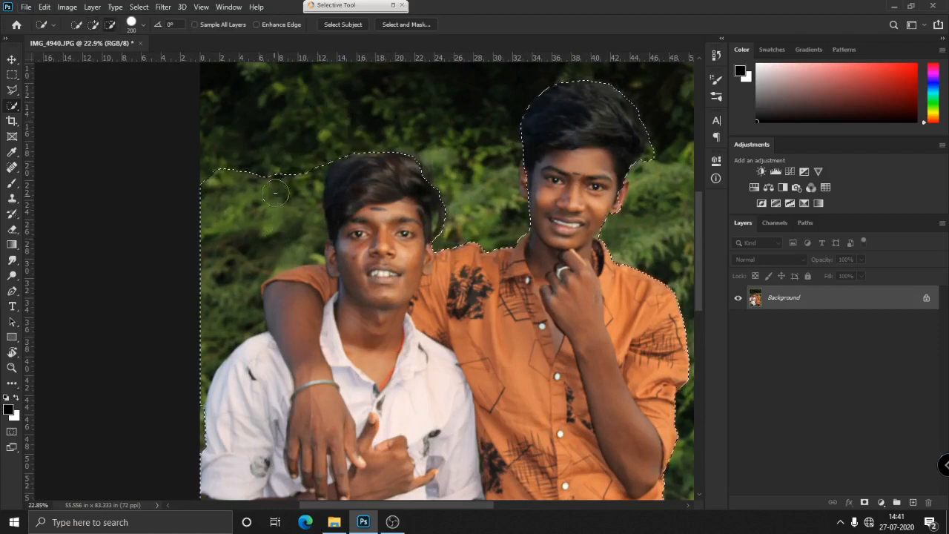
{"action": "left_click", "coordinate": [313, 250], "text": "alt"}
Reduce the selection brush to 70 and refine the edge around the white-shirted man's outer ear and the sleeve below it.
{"action": "key", "text": "bracketleft"}
{"action": "key", "text": "bracketleft"}
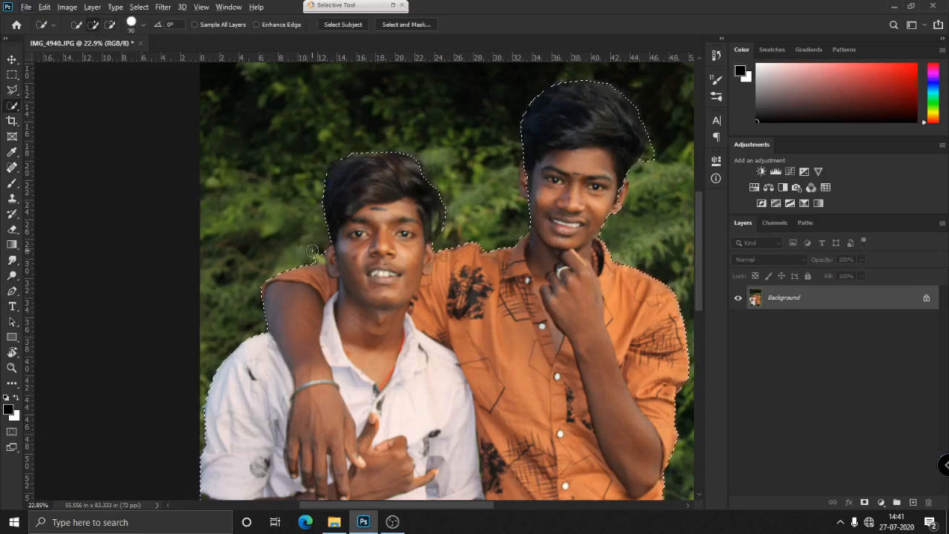
{"action": "key", "text": "bracketleft"}
{"action": "key", "text": "bracketleft"}
{"action": "key", "text": "bracketleft"}
{"action": "key", "text": "bracketleft"}
{"action": "key", "text": "bracketleft"}
{"action": "scroll", "coordinate": [311, 252], "scroll_direction": "up", "scroll_amount": 3}
{"action": "scroll", "coordinate": [318, 255], "scroll_direction": "up", "scroll_amount": 5}
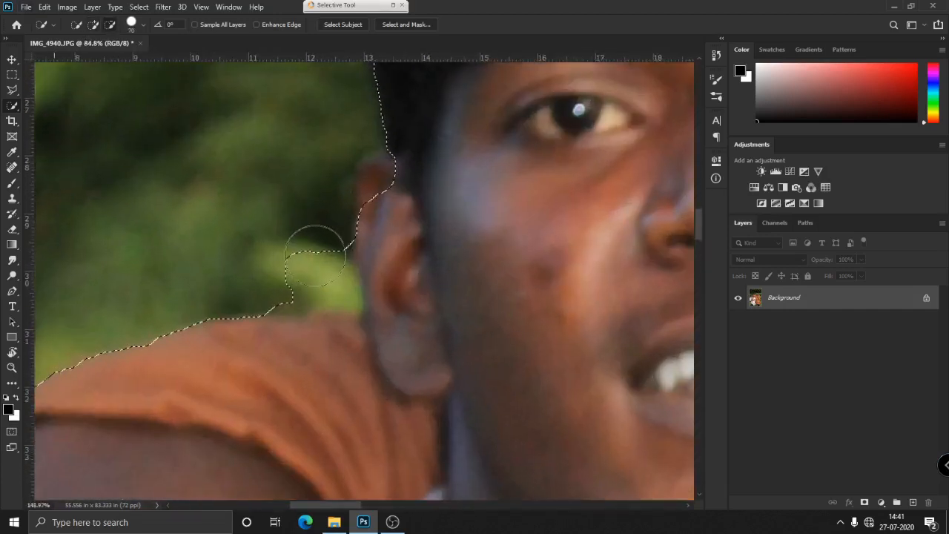
{"action": "left_click", "coordinate": [330, 281], "text": "alt"}
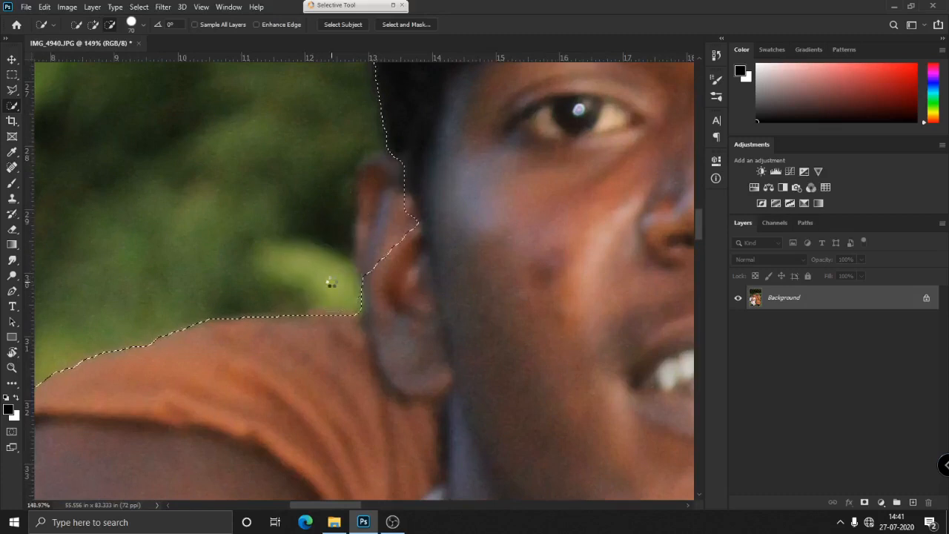
{"action": "mouse_move", "coordinate": [402, 239]}
{"action": "left_mouse_down"}
{"action": "mouse_move", "coordinate": [381, 175]}
{"action": "mouse_move", "coordinate": [414, 234]}
{"action": "left_mouse_up"}
{"action": "scroll", "coordinate": [418, 282], "scroll_direction": "down", "scroll_amount": 7}
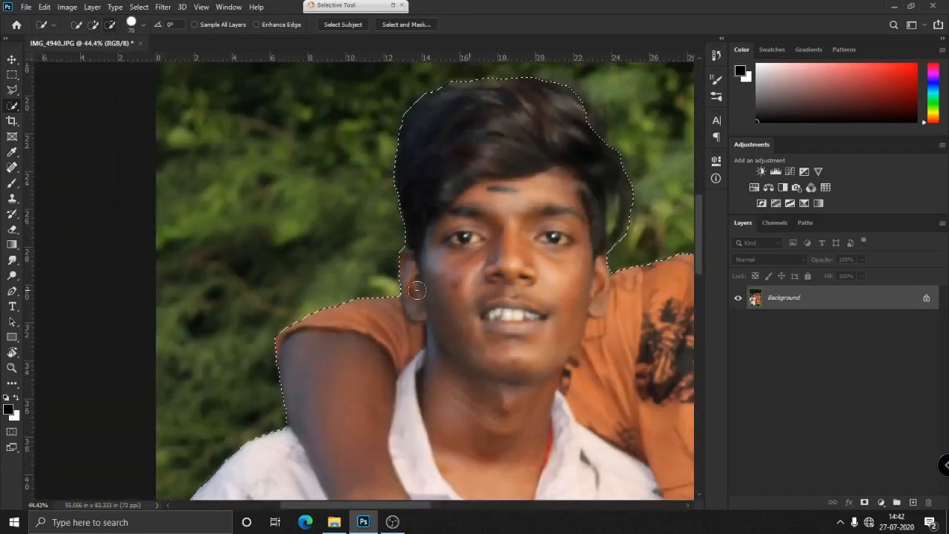
Subtract the grass along the outer side of the white-shirted man's arm, shirt and trousers from the selection.
{"action": "left_click_drag", "start_coordinate": [460, 358], "coordinate": [393, 249]}
{"action": "scroll", "coordinate": [393, 248], "scroll_direction": "down", "scroll_amount": 2}
{"action": "scroll", "coordinate": [422, 340], "scroll_direction": "up", "scroll_amount": 1}
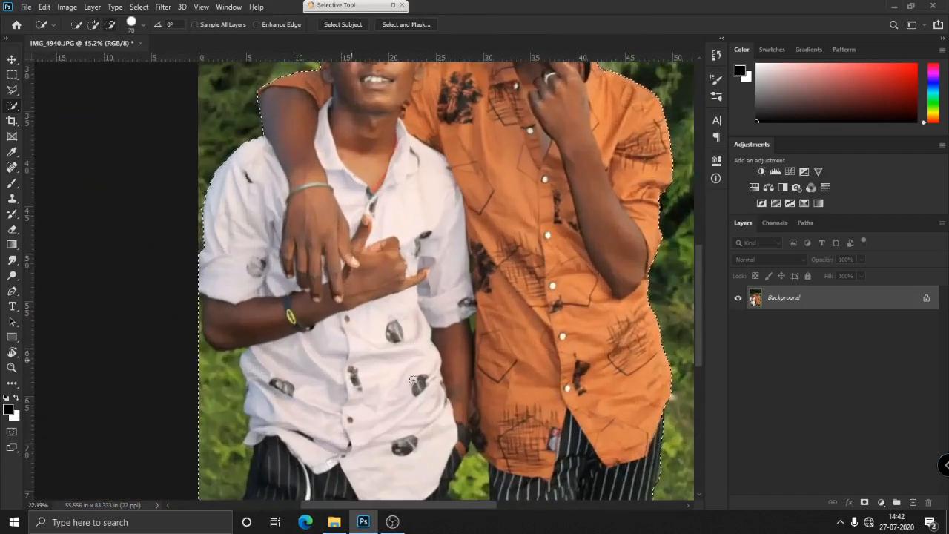
{"action": "left_click_drag", "start_coordinate": [368, 415], "coordinate": [427, 218]}
{"action": "scroll", "coordinate": [376, 214], "scroll_direction": "down", "scroll_amount": 1}
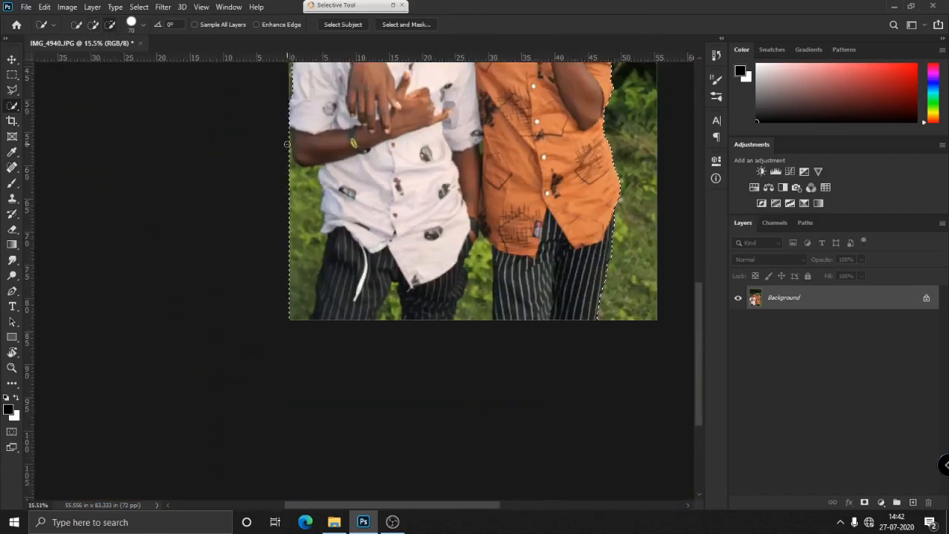
{"action": "mouse_move", "coordinate": [289, 145]}
{"action": "left_mouse_down"}
{"action": "mouse_move", "coordinate": [309, 201]}
{"action": "mouse_move", "coordinate": [302, 282]}
{"action": "left_mouse_up"}
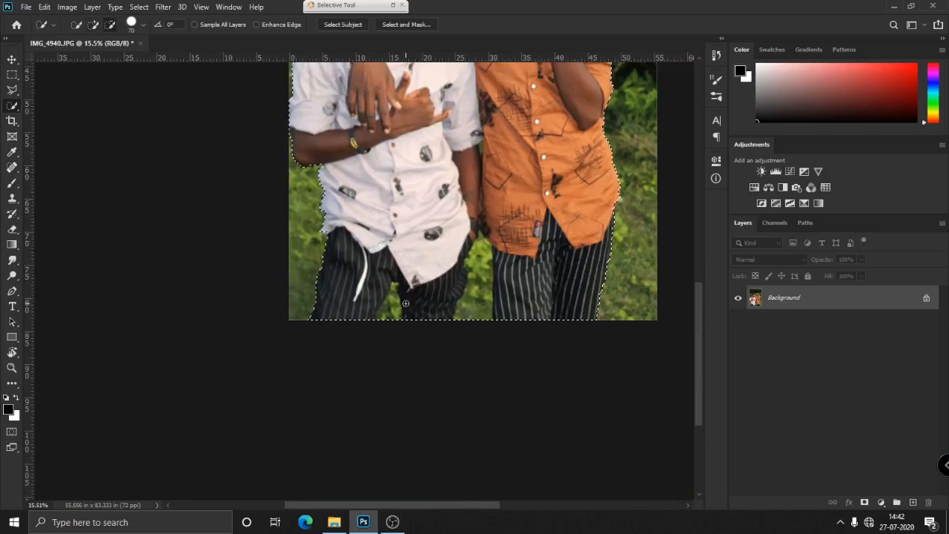
Subtract the grass between the white-shirted man's legs and between the two men's trousers from the selection.
{"action": "scroll", "coordinate": [398, 315], "scroll_direction": "up", "scroll_amount": 5}
{"action": "left_click", "coordinate": [342, 325]}
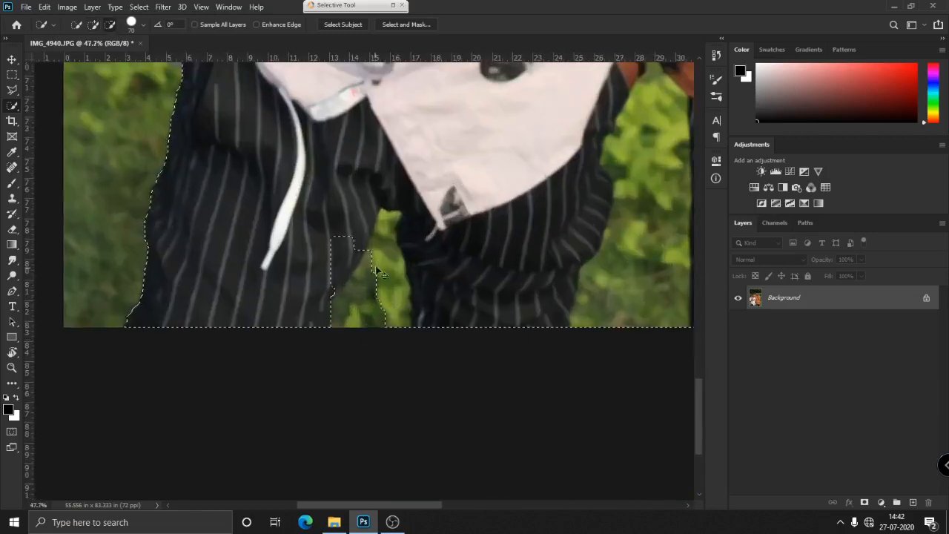
{"action": "left_click", "coordinate": [369, 296]}
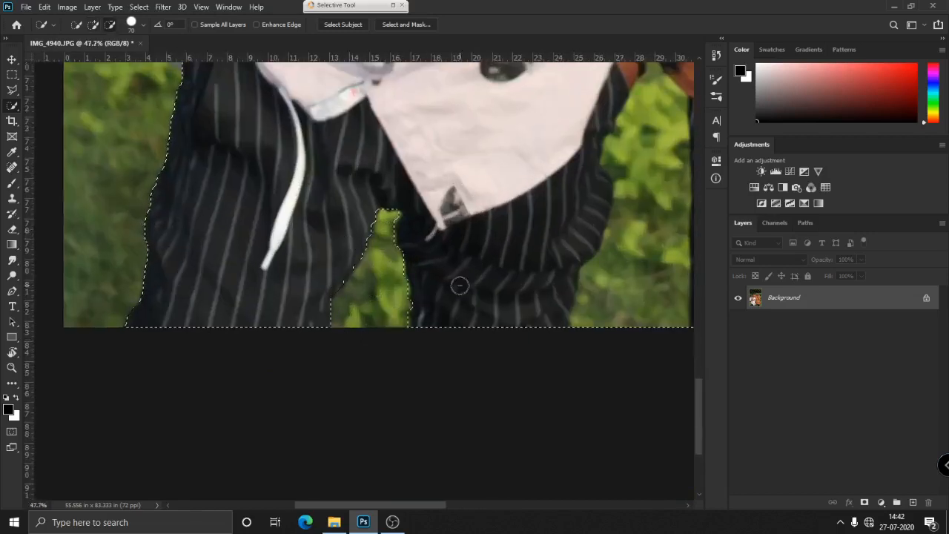
{"action": "scroll", "coordinate": [460, 285], "scroll_direction": "down", "scroll_amount": 6}
{"action": "scroll", "coordinate": [397, 317], "scroll_direction": "up", "scroll_amount": 4}
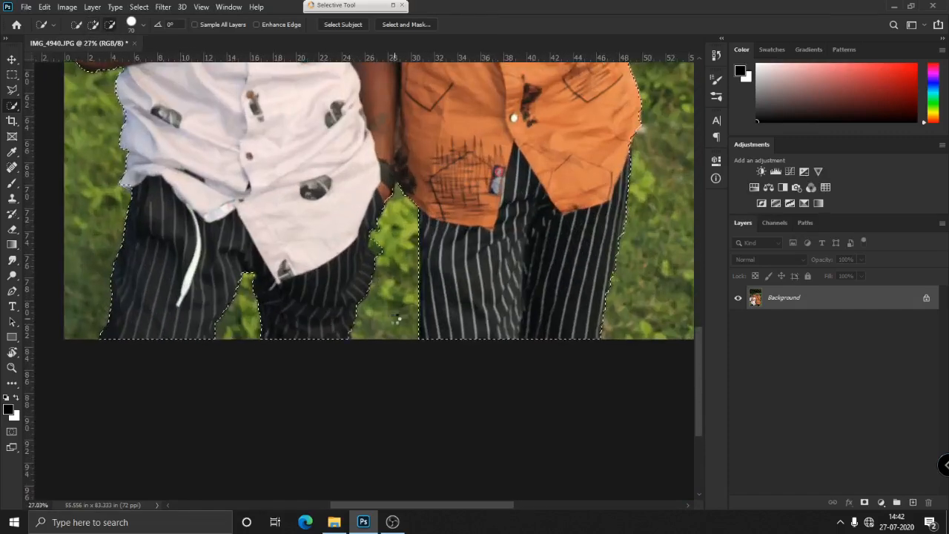
{"action": "scroll", "coordinate": [393, 320], "scroll_direction": "down", "scroll_amount": 4}
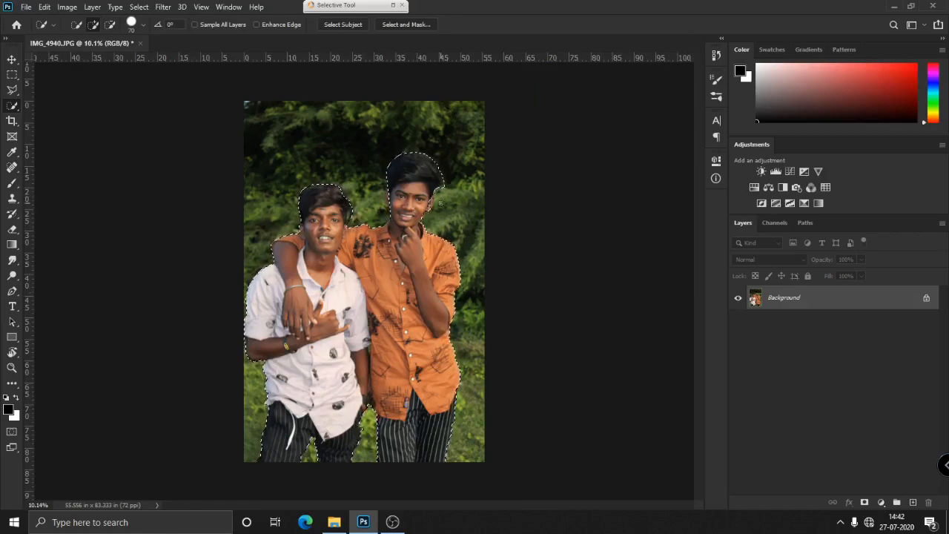
Add the orange-shirted man's outer ear to the selection.
{"action": "scroll", "coordinate": [417, 213], "scroll_direction": "up", "scroll_amount": 2}
{"action": "scroll", "coordinate": [437, 195], "scroll_direction": "up", "scroll_amount": 6}
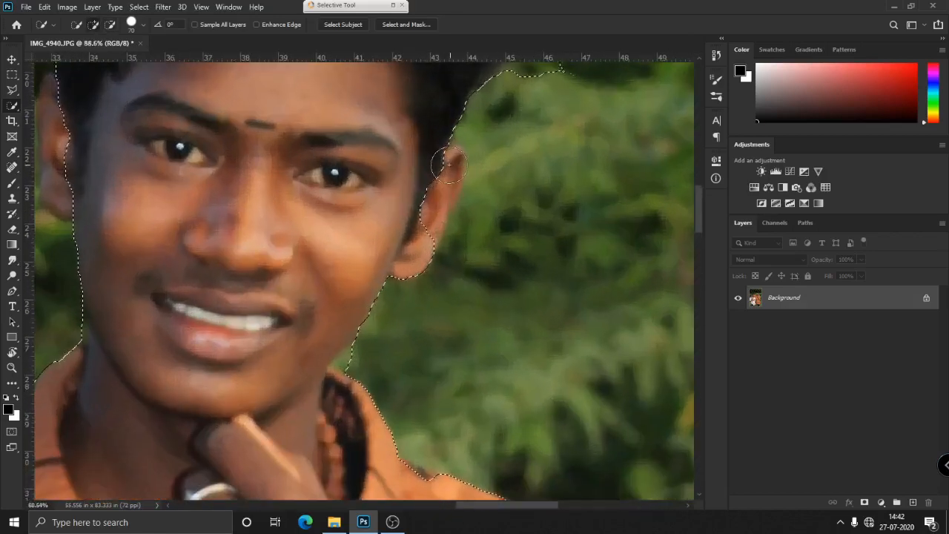
{"action": "mouse_move", "coordinate": [454, 170]}
{"action": "left_mouse_down"}
{"action": "mouse_move", "coordinate": [434, 158]}
{"action": "mouse_move", "coordinate": [445, 162]}
{"action": "left_mouse_up"}
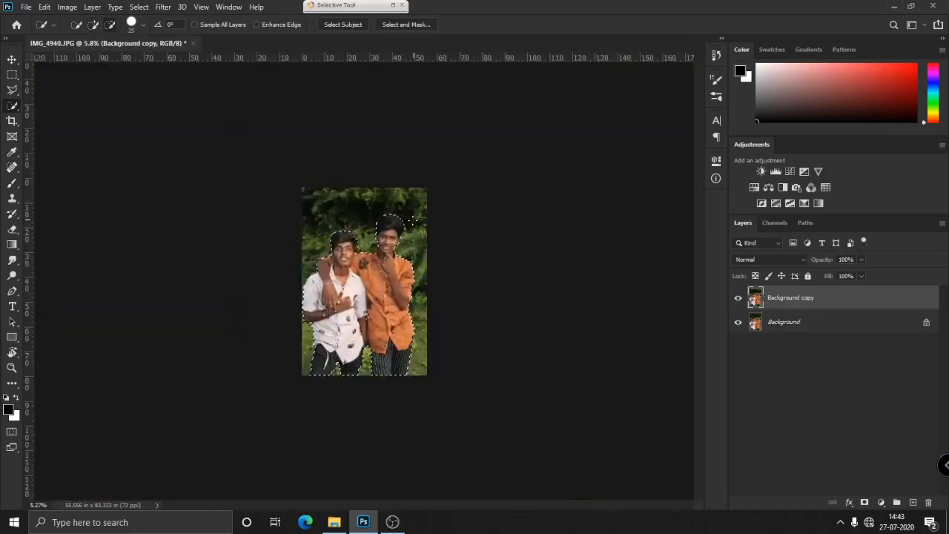
Add a layer mask to the Background copy layer from the selection and hide the original Background layer.
{"action": "scroll", "coordinate": [364, 281], "scroll_direction": "up", "scroll_amount": 2}
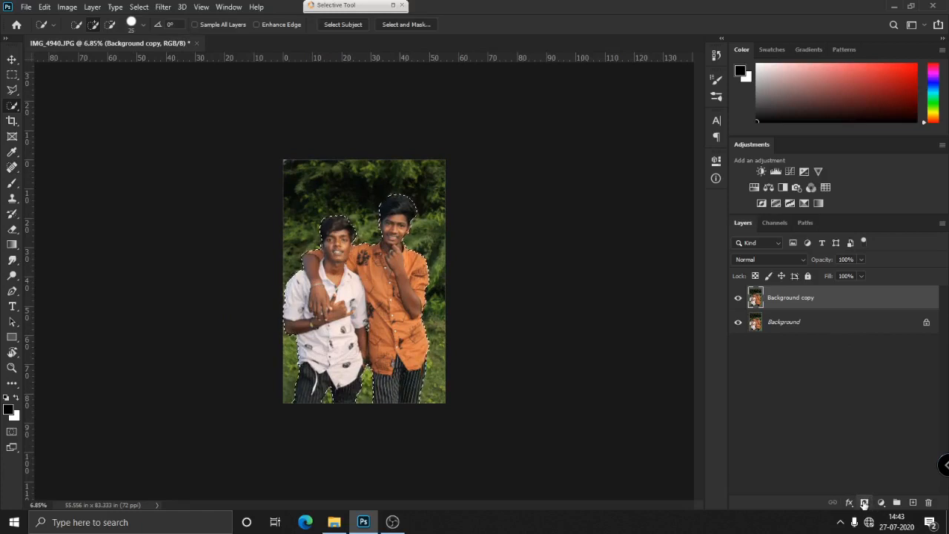
{"action": "left_click", "coordinate": [864, 503]}
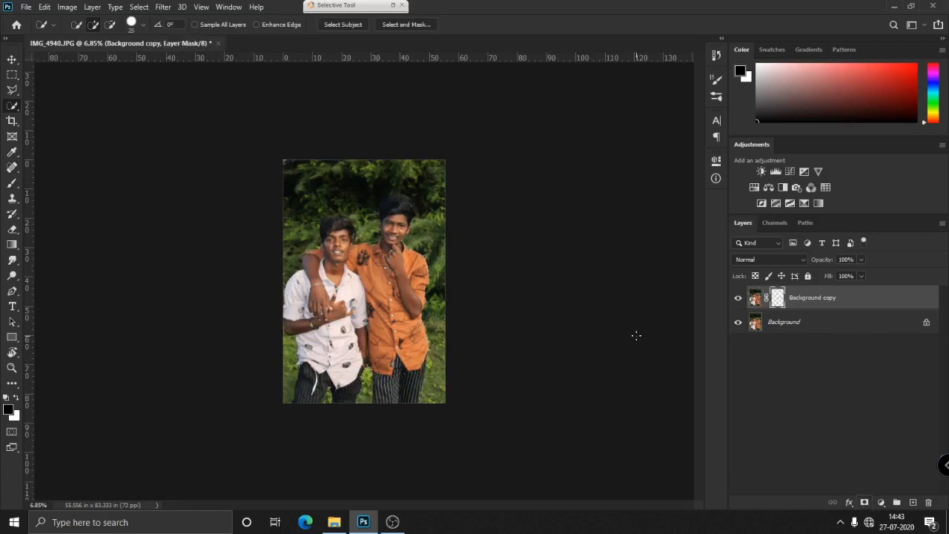
{"action": "left_click", "coordinate": [738, 322]}
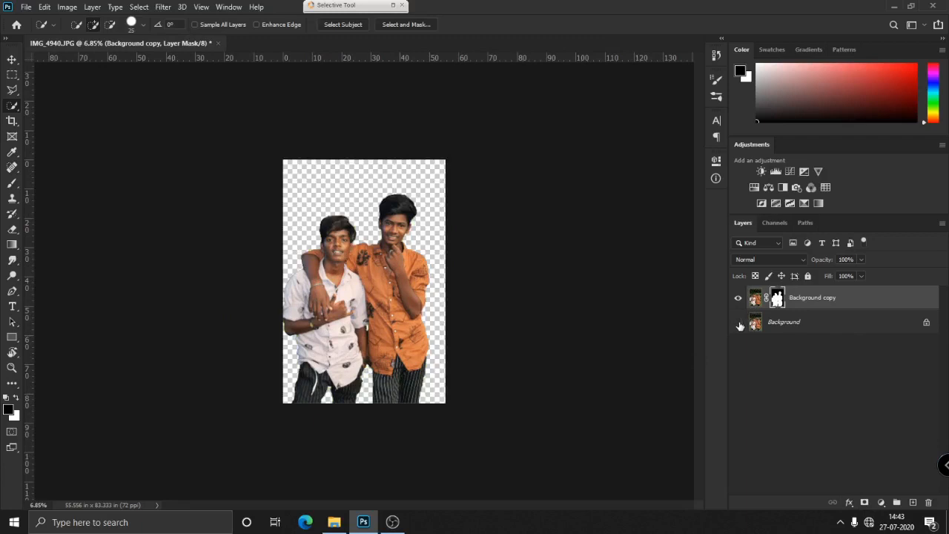
{"action": "left_click", "coordinate": [738, 322]}
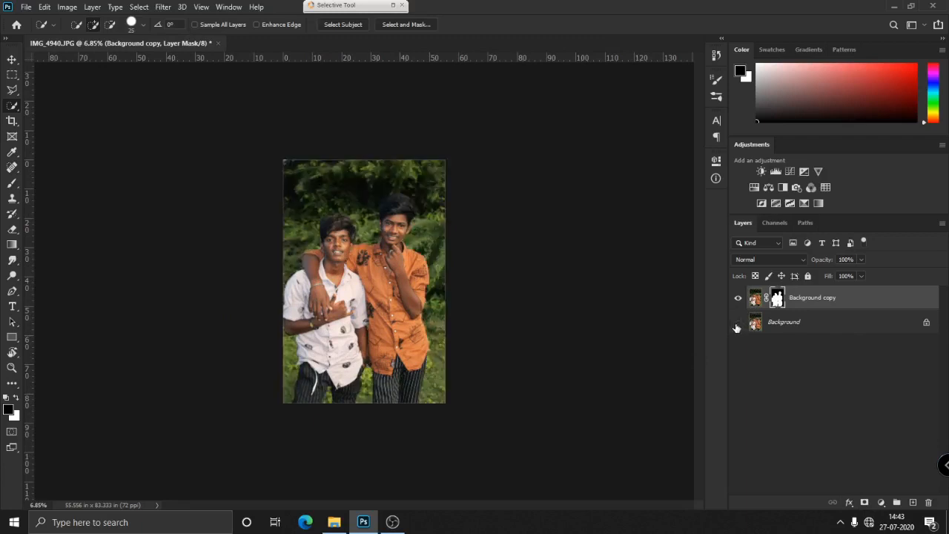
{"action": "left_click", "coordinate": [737, 322]}
{"action": "scroll", "coordinate": [390, 292], "scroll_direction": "down", "scroll_amount": 3}
{"action": "scroll", "coordinate": [390, 292], "scroll_direction": "up", "scroll_amount": 8}
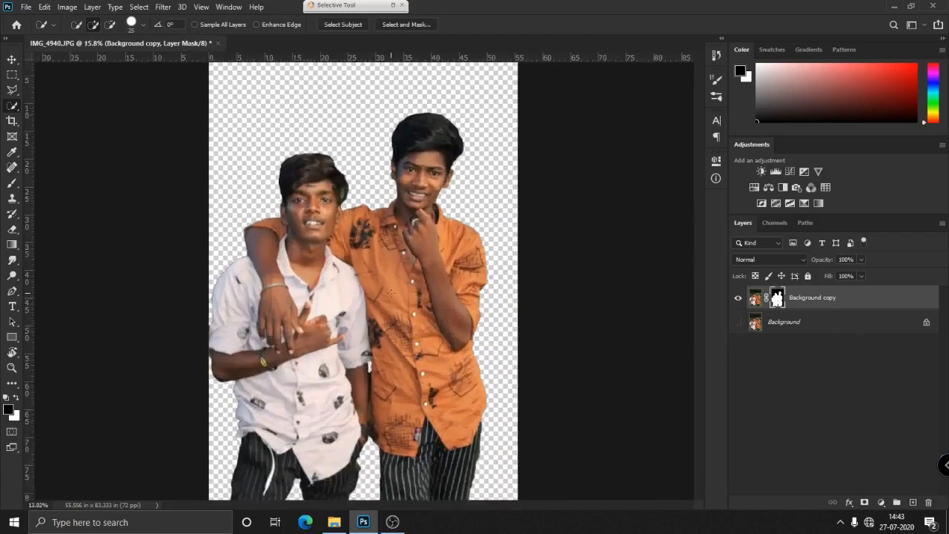
{"action": "scroll", "coordinate": [390, 292], "scroll_direction": "down", "scroll_amount": 3}
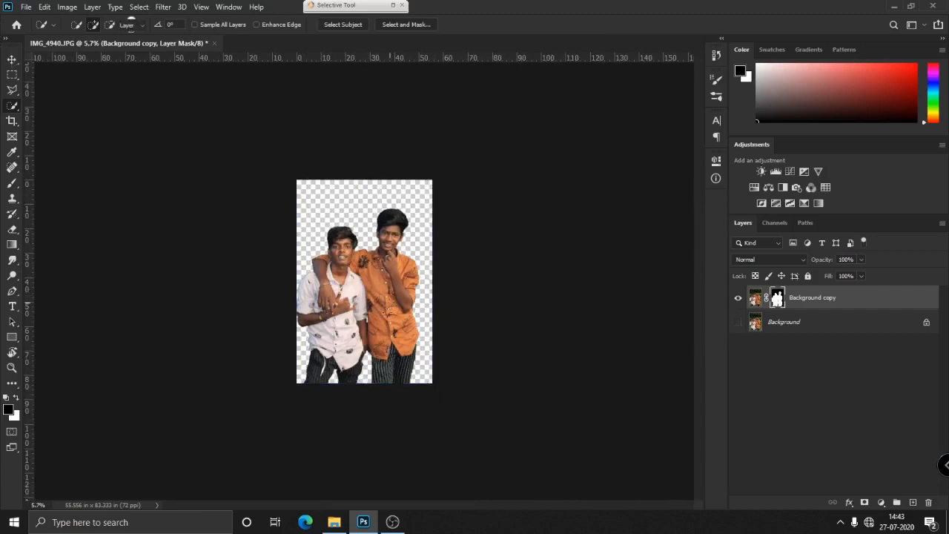
Move the masked cutout of the two men slightly up and to the right on the canvas.
{"action": "left_click", "coordinate": [12, 60]}
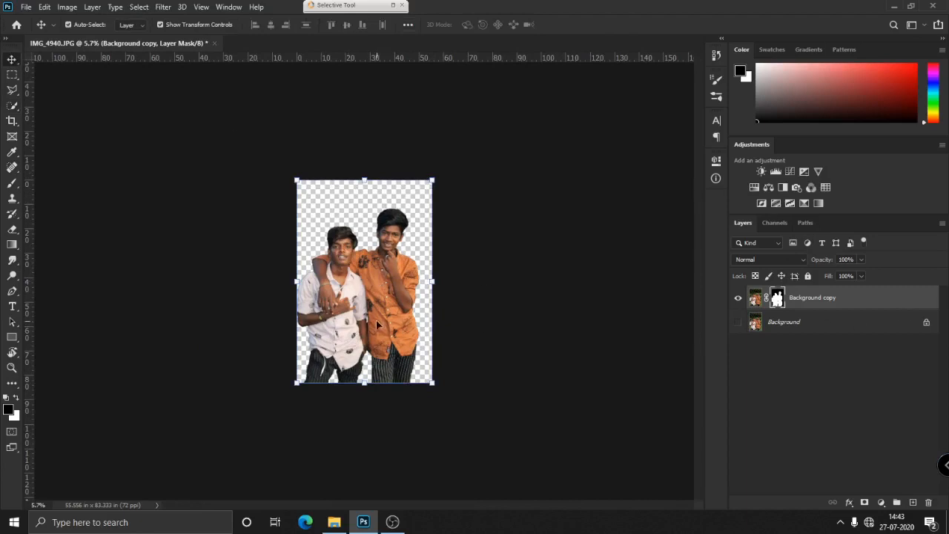
{"action": "mouse_move", "coordinate": [377, 320]}
{"action": "left_mouse_down"}
{"action": "mouse_move", "coordinate": [405, 315]}
{"action": "mouse_move", "coordinate": [381, 316]}
{"action": "left_mouse_up"}
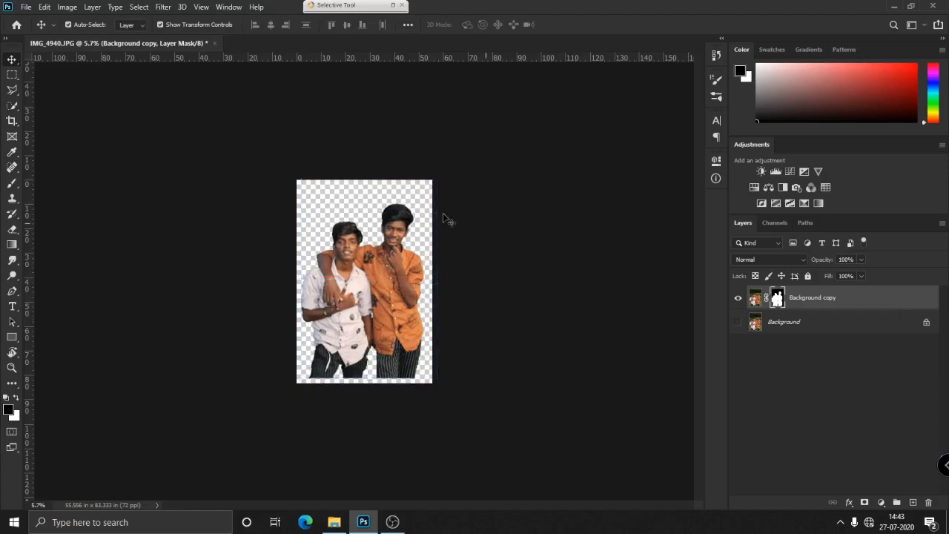
{"action": "scroll", "coordinate": [364, 250], "scroll_direction": "up", "scroll_amount": 5}
{"action": "scroll", "coordinate": [421, 363], "scroll_direction": "down", "scroll_amount": 5}
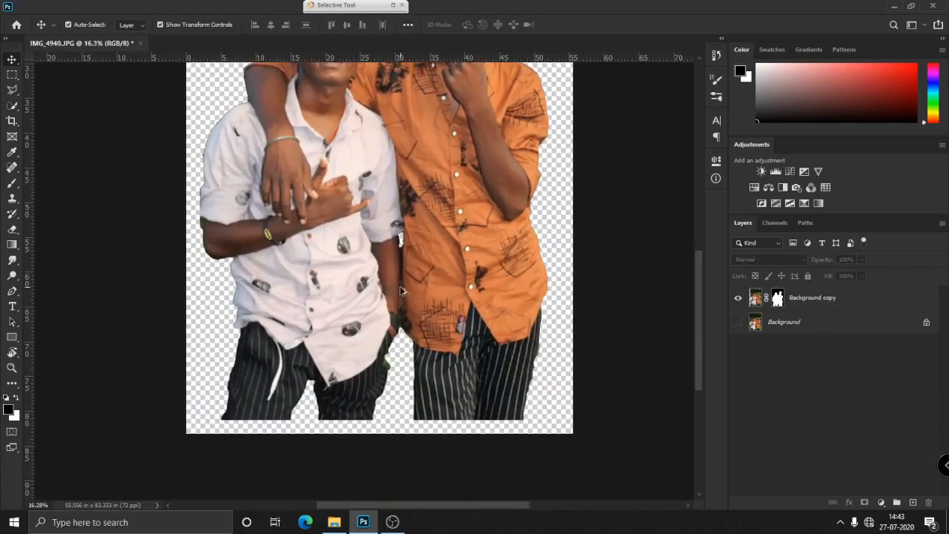
Target the Background copy layer mask and set up a soft Brush with a size of 23 px.
{"action": "scroll", "coordinate": [425, 430], "scroll_direction": "up", "scroll_amount": 3}
{"action": "scroll", "coordinate": [388, 244], "scroll_direction": "down", "scroll_amount": 5}
{"action": "scroll", "coordinate": [393, 248], "scroll_direction": "up", "scroll_amount": 5}
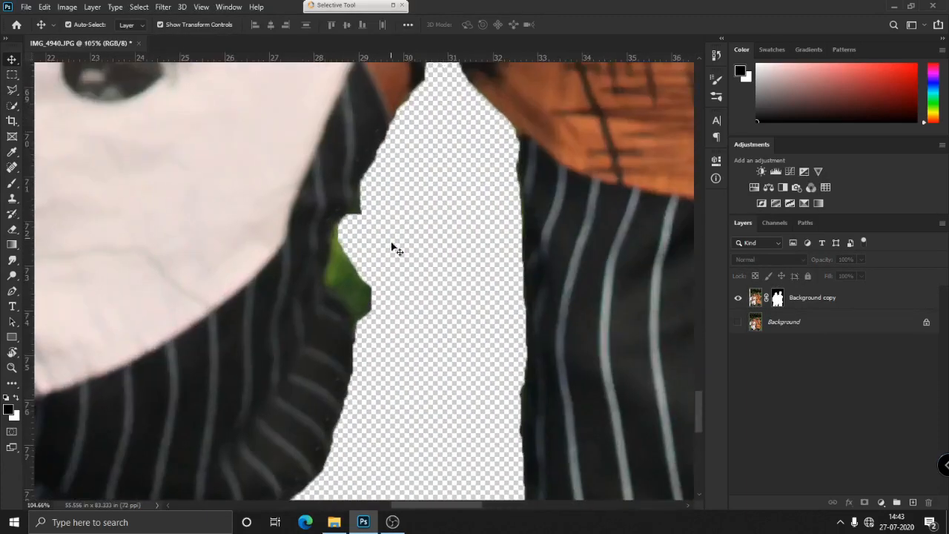
{"action": "left_click", "coordinate": [778, 297]}
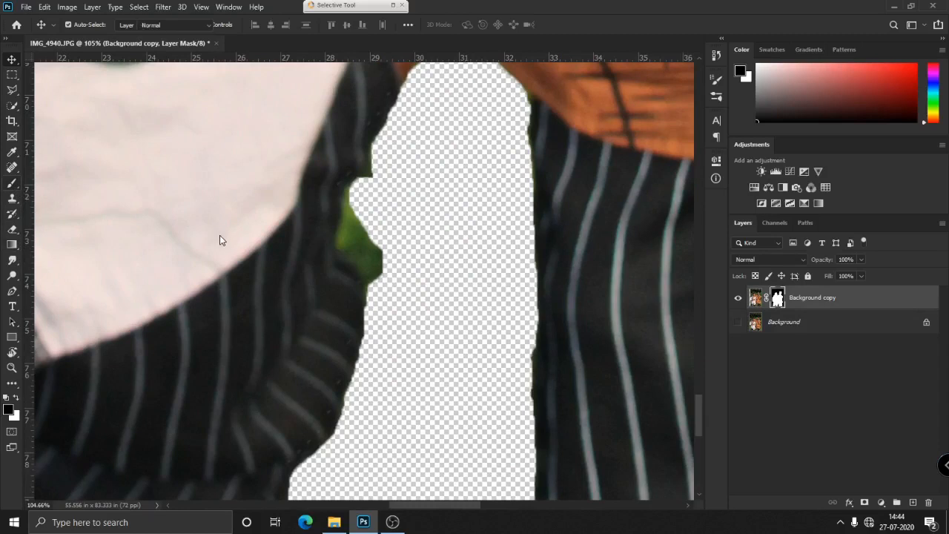
{"action": "right_click", "coordinate": [11, 182]}
{"action": "left_click", "coordinate": [66, 184]}
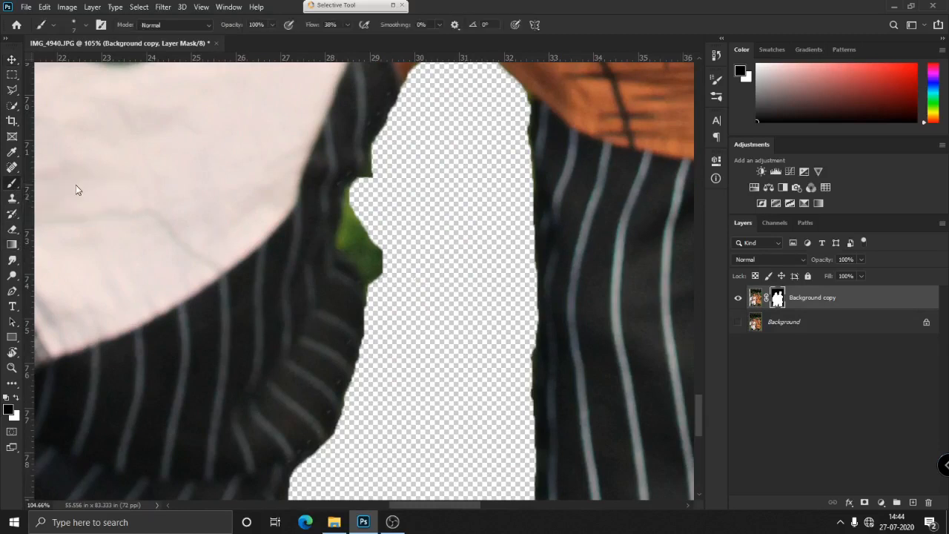
{"action": "right_click", "coordinate": [483, 236]}
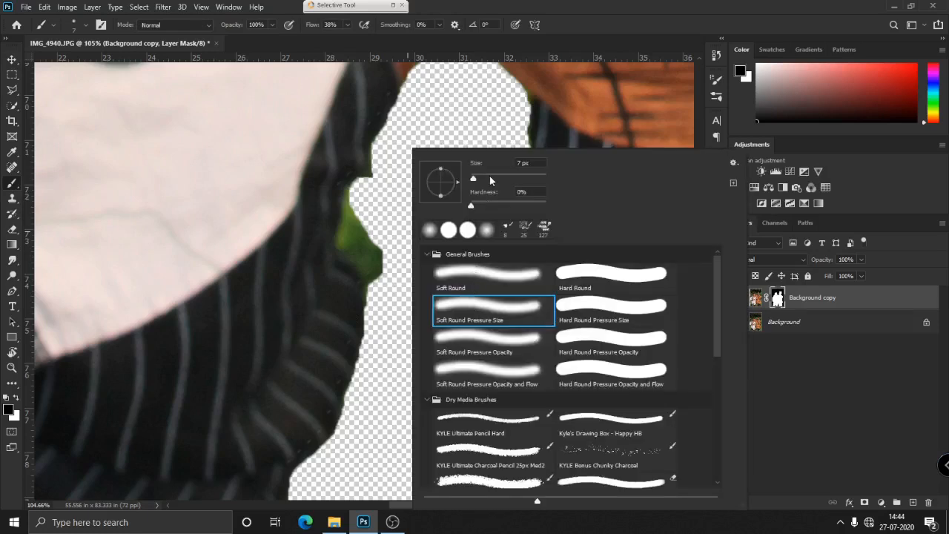
{"action": "left_click_drag", "start_coordinate": [474, 181], "coordinate": [479, 180]}
{"action": "left_click", "coordinate": [459, 124]}
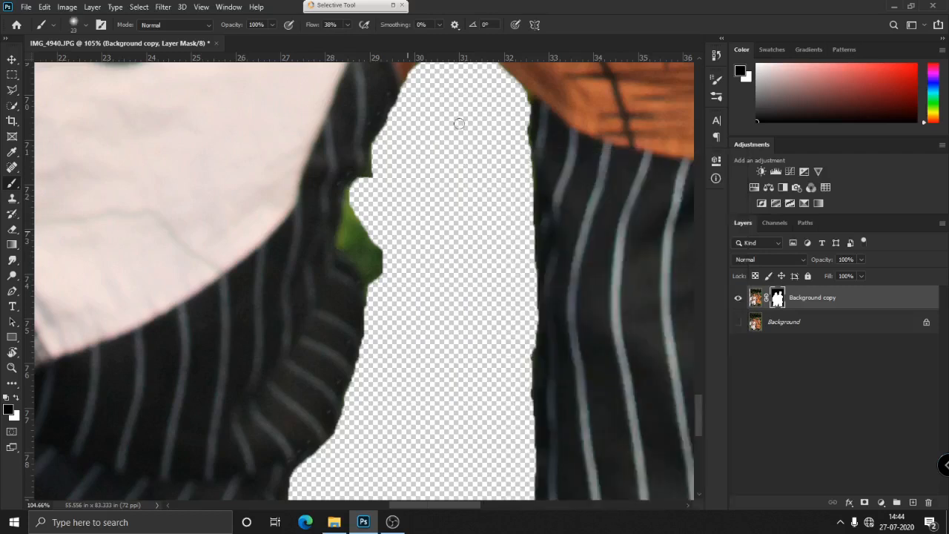
Paint black on the mask over the leftover grass along the inner edge of the white-shirted man's trousers.
{"action": "scroll", "coordinate": [377, 190], "scroll_direction": "up", "scroll_amount": 3}
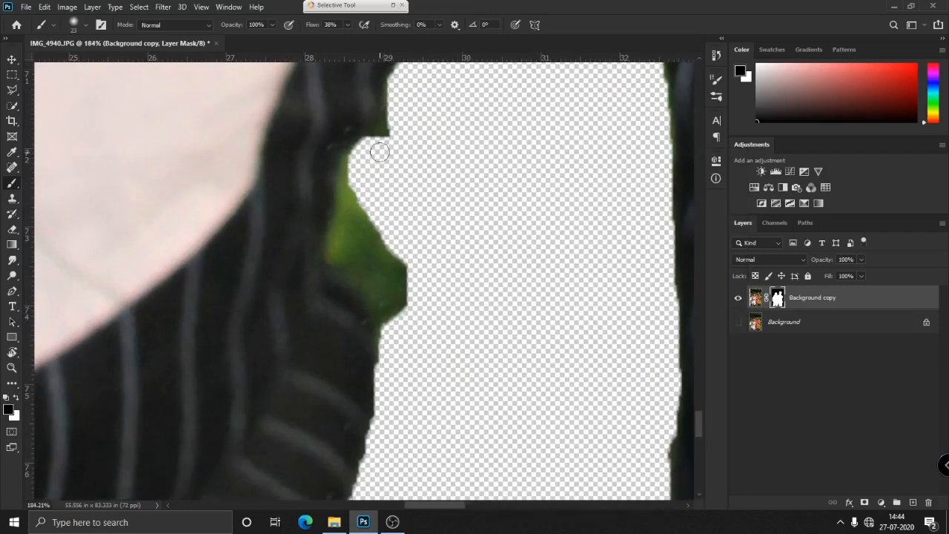
{"action": "mouse_move", "coordinate": [357, 156]}
{"action": "left_mouse_down"}
{"action": "mouse_move", "coordinate": [346, 177]}
{"action": "mouse_move", "coordinate": [351, 225]}
{"action": "mouse_move", "coordinate": [380, 241]}
{"action": "mouse_move", "coordinate": [388, 261]}
{"action": "mouse_move", "coordinate": [395, 250]}
{"action": "mouse_move", "coordinate": [386, 232]}
{"action": "mouse_move", "coordinate": [381, 261]}
{"action": "mouse_move", "coordinate": [420, 287]}
{"action": "mouse_move", "coordinate": [404, 348]}
{"action": "mouse_move", "coordinate": [387, 332]}
{"action": "mouse_move", "coordinate": [396, 319]}
{"action": "mouse_move", "coordinate": [407, 365]}
{"action": "mouse_move", "coordinate": [370, 270]}
{"action": "mouse_move", "coordinate": [348, 249]}
{"action": "mouse_move", "coordinate": [349, 169]}
{"action": "mouse_move", "coordinate": [328, 228]}
{"action": "mouse_move", "coordinate": [381, 341]}
{"action": "mouse_move", "coordinate": [338, 217]}
{"action": "mouse_move", "coordinate": [354, 156]}
{"action": "mouse_move", "coordinate": [339, 261]}
{"action": "mouse_move", "coordinate": [369, 422]}
{"action": "mouse_move", "coordinate": [355, 495]}
{"action": "left_mouse_up"}
{"action": "scroll", "coordinate": [389, 367], "scroll_direction": "up", "scroll_amount": 3}
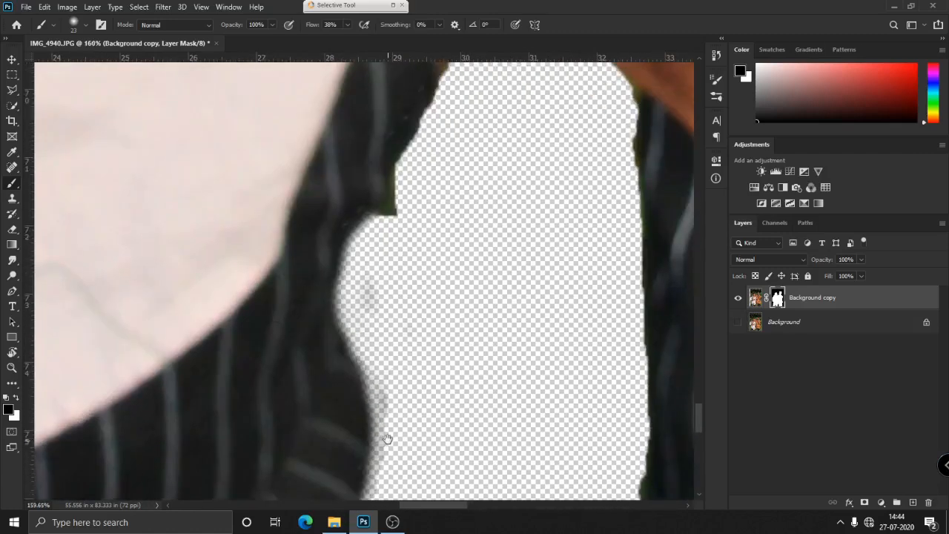
{"action": "scroll", "coordinate": [484, 360], "scroll_direction": "down", "scroll_amount": 8}
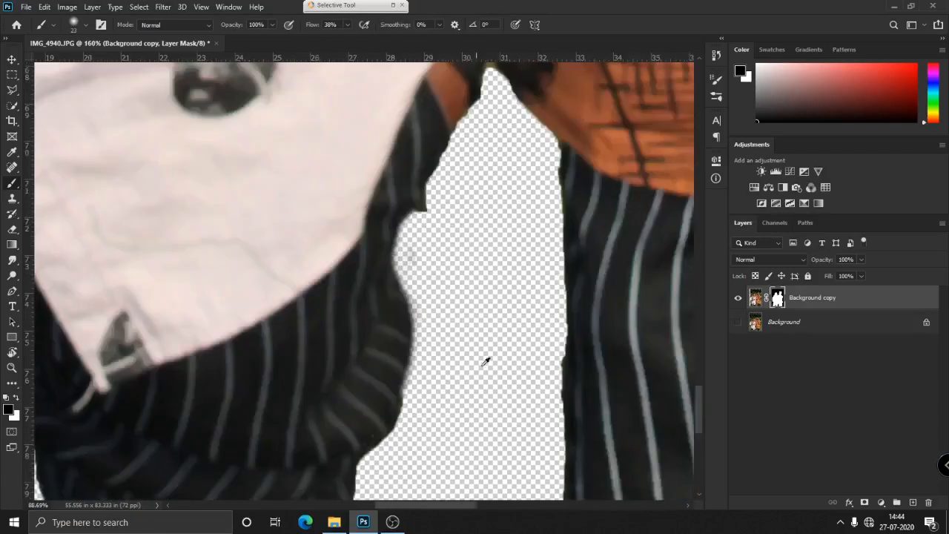
{"action": "scroll", "coordinate": [324, 295], "scroll_direction": "down", "scroll_amount": 2}
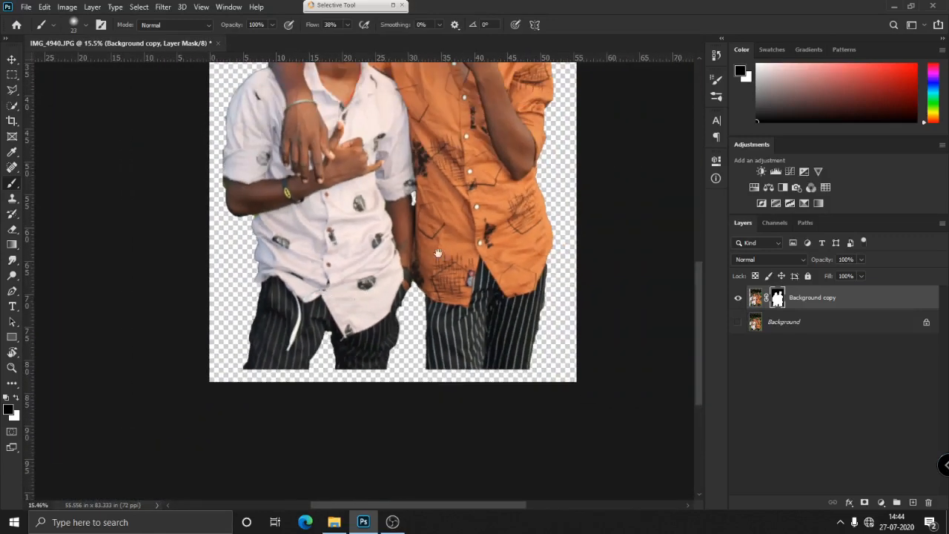
Mask out the green foliage showing in the white-shirted man's hair above his ear.
{"action": "left_click_drag", "start_coordinate": [438, 253], "coordinate": [389, 313]}
{"action": "scroll", "coordinate": [389, 111], "scroll_direction": "up", "scroll_amount": 3}
{"action": "mouse_move", "coordinate": [371, 82]}
{"action": "left_mouse_down"}
{"action": "mouse_move", "coordinate": [314, 387]}
{"action": "mouse_move", "coordinate": [334, 310]}
{"action": "left_mouse_up"}
{"action": "scroll", "coordinate": [353, 207], "scroll_direction": "up", "scroll_amount": 6}
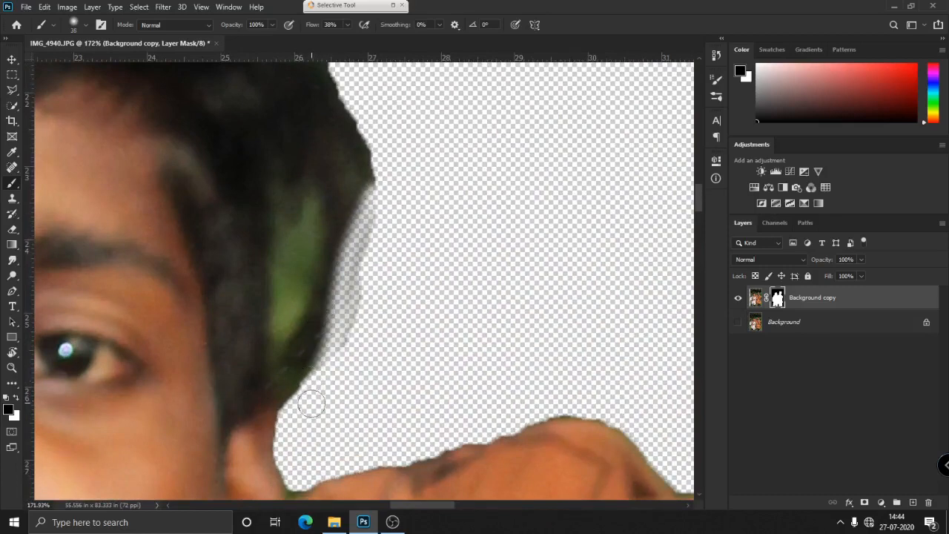
{"action": "mouse_move", "coordinate": [311, 396]}
{"action": "left_mouse_down"}
{"action": "mouse_move", "coordinate": [275, 341]}
{"action": "mouse_move", "coordinate": [294, 435]}
{"action": "mouse_move", "coordinate": [285, 349]}
{"action": "mouse_move", "coordinate": [302, 252]}
{"action": "left_mouse_up"}
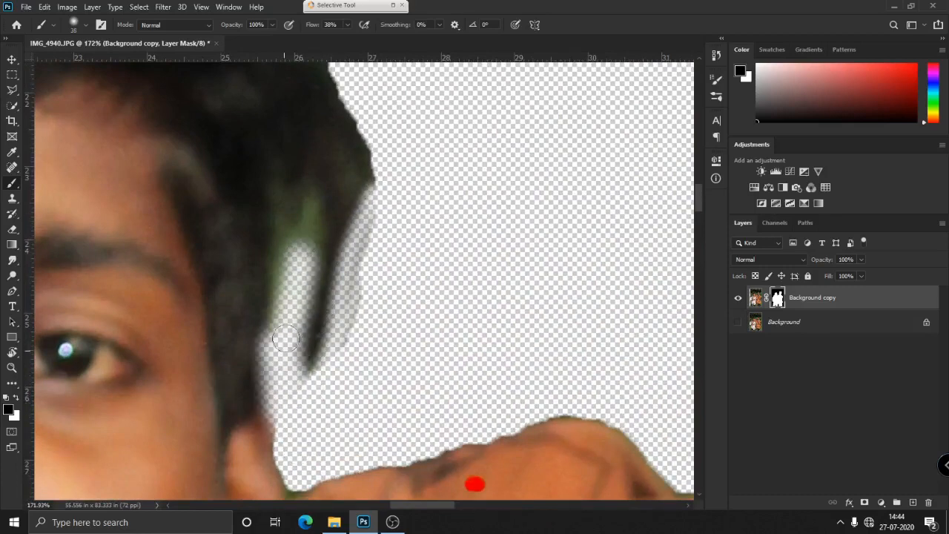
{"action": "scroll", "coordinate": [330, 304], "scroll_direction": "down", "scroll_amount": 3}
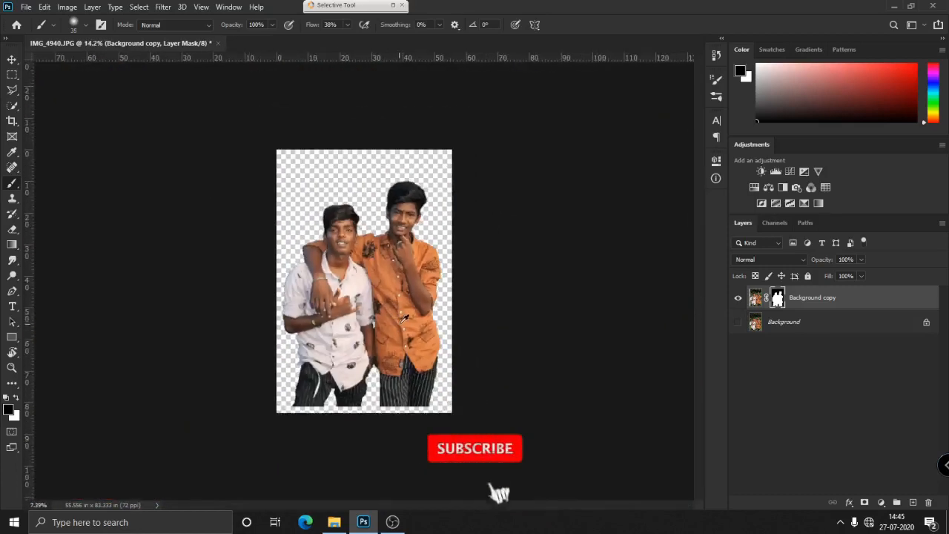
{"action": "scroll", "coordinate": [425, 303], "scroll_direction": "up", "scroll_amount": 3}
{"action": "scroll", "coordinate": [429, 299], "scroll_direction": "down", "scroll_amount": 3}
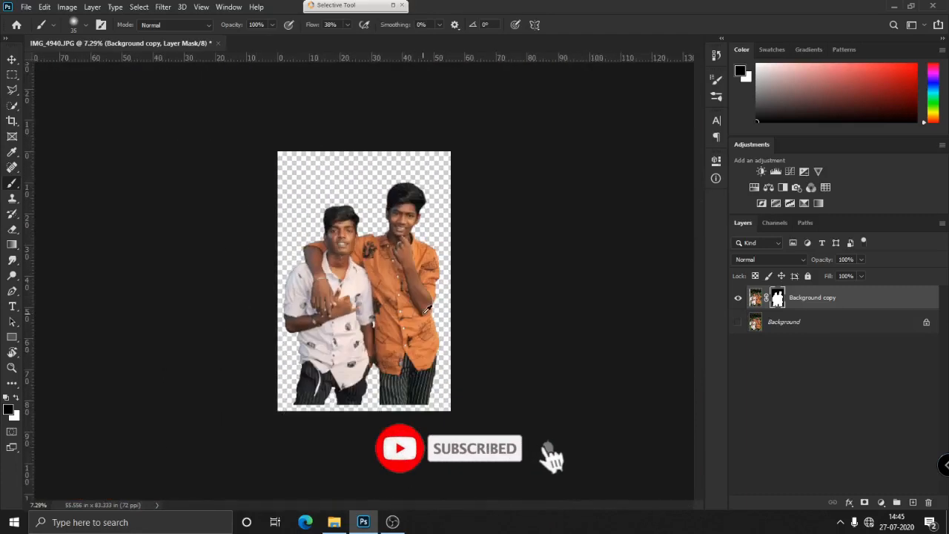
{"action": "scroll", "coordinate": [419, 305], "scroll_direction": "up", "scroll_amount": 1}
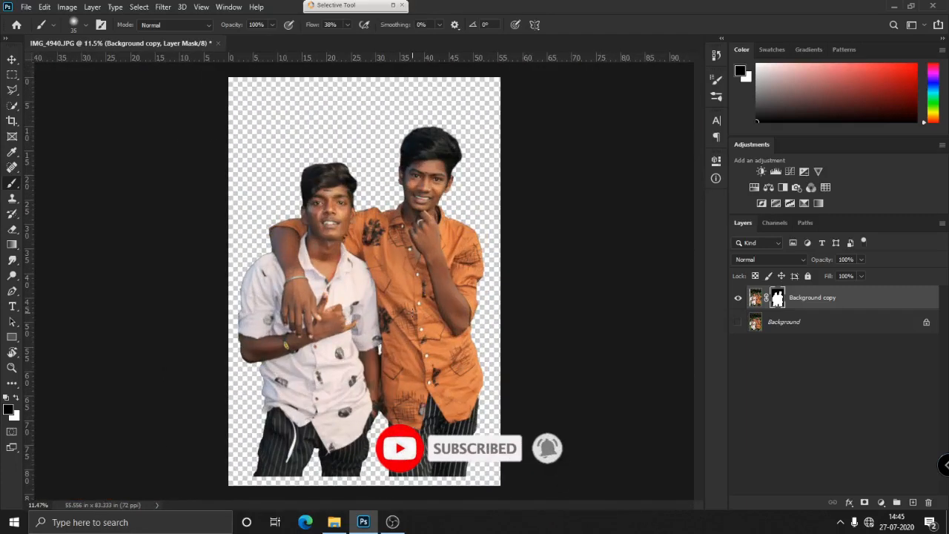
Widen and smooth the masked gap below the white-shirted man's sleeve, beside the orange shirt.
{"action": "scroll", "coordinate": [375, 319], "scroll_direction": "up", "scroll_amount": 8}
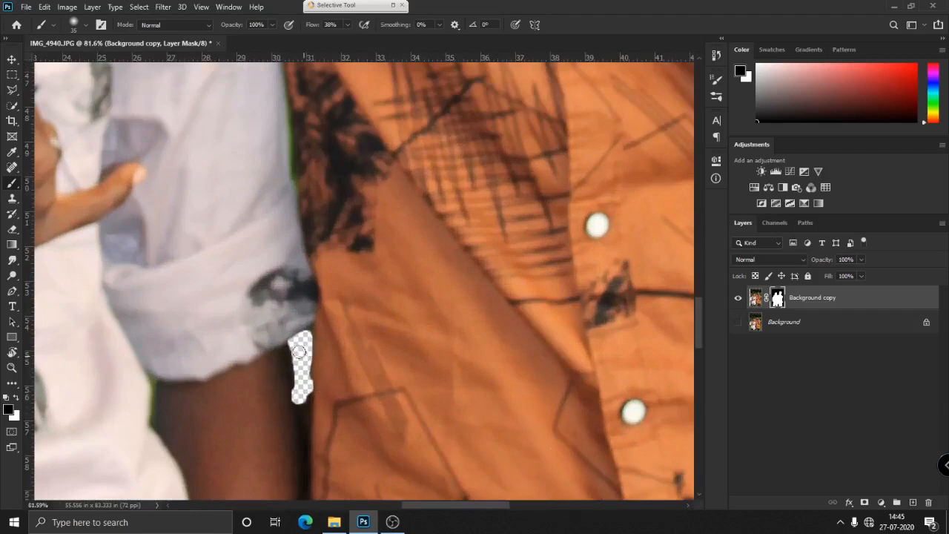
{"action": "mouse_move", "coordinate": [299, 351]}
{"action": "left_mouse_down"}
{"action": "mouse_move", "coordinate": [302, 392]}
{"action": "mouse_move", "coordinate": [309, 339]}
{"action": "mouse_move", "coordinate": [314, 365]}
{"action": "mouse_move", "coordinate": [301, 389]}
{"action": "mouse_move", "coordinate": [292, 357]}
{"action": "mouse_move", "coordinate": [299, 394]}
{"action": "mouse_move", "coordinate": [291, 350]}
{"action": "left_mouse_up"}
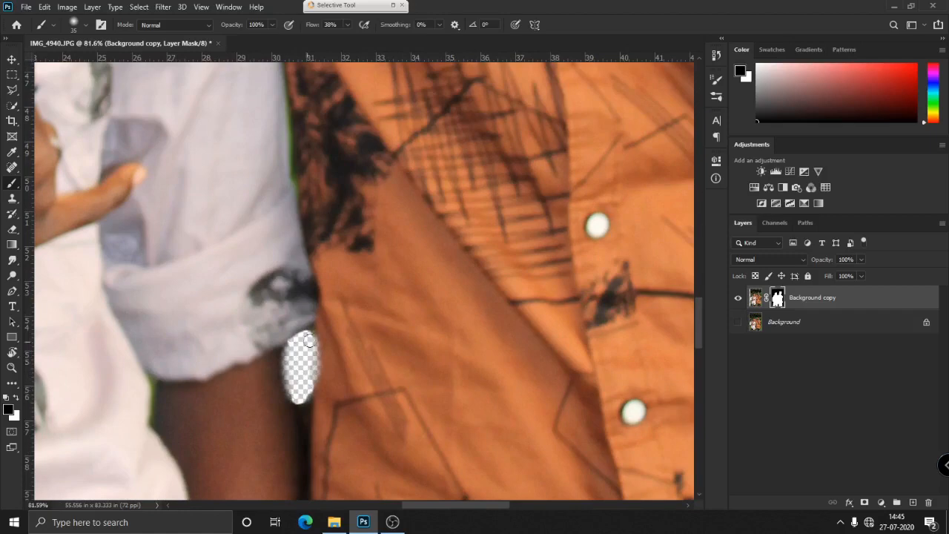
{"action": "scroll", "coordinate": [383, 321], "scroll_direction": "down", "scroll_amount": 5}
{"action": "scroll", "coordinate": [382, 320], "scroll_direction": "down", "scroll_amount": 5}
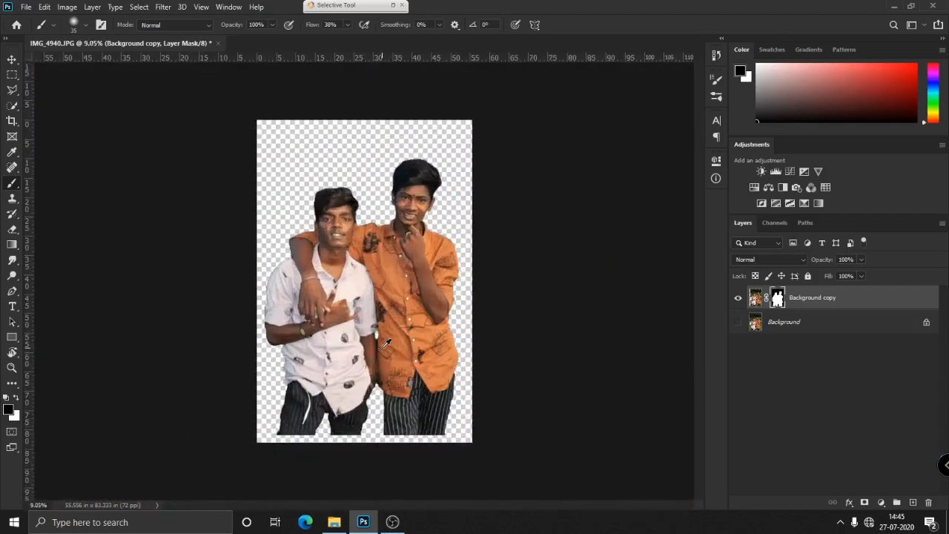
Move the cutout down and left so the layer aligns with the canvas edges.
{"action": "key", "text": "v"}
{"action": "mouse_move", "coordinate": [402, 305]}
{"action": "left_mouse_down"}
{"action": "mouse_move", "coordinate": [394, 336]}
{"action": "mouse_move", "coordinate": [356, 300]}
{"action": "mouse_move", "coordinate": [394, 331]}
{"action": "left_mouse_up"}
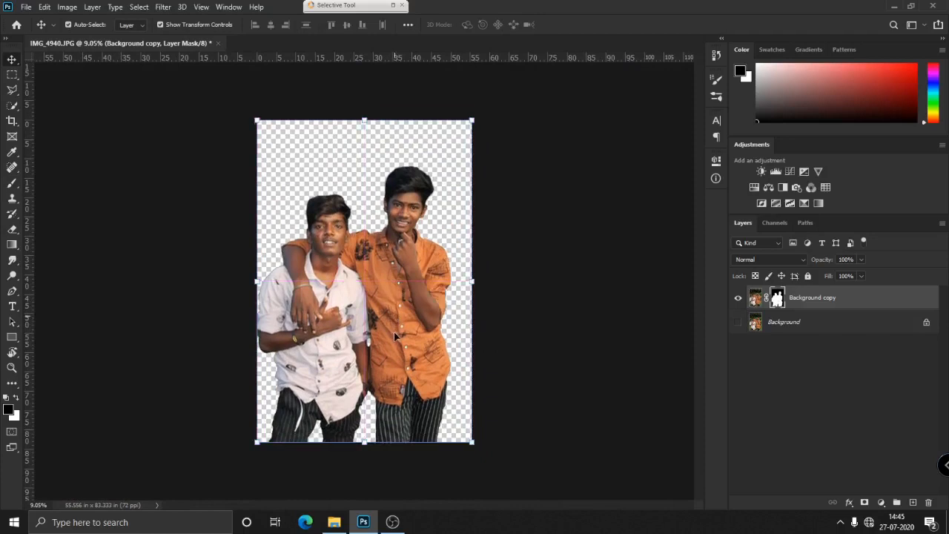
{"action": "left_click", "coordinate": [563, 260]}
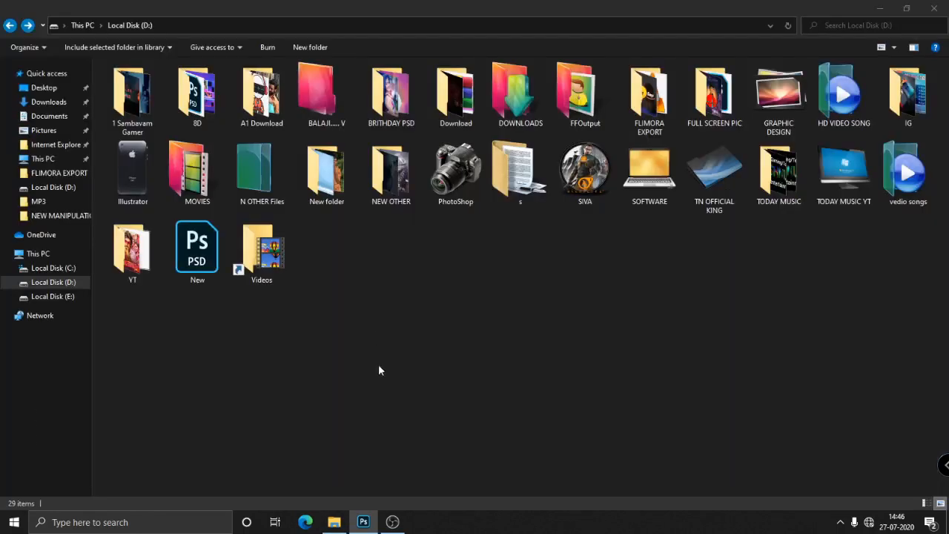
Place the seaside image Tapasheditz13 from "New folder" on Local Disk (D:) into the Photoshop document.
{"action": "double_click", "coordinate": [761, 84]}
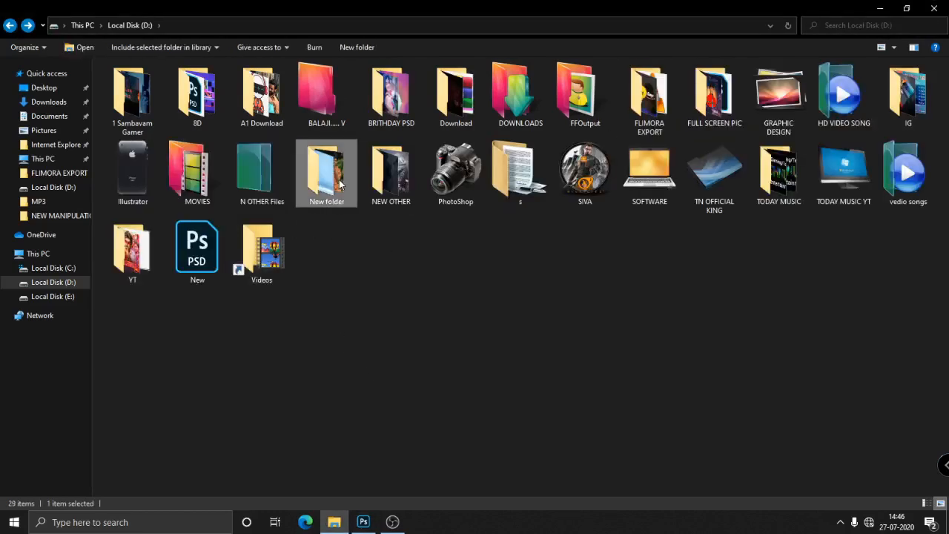
{"action": "double_click", "coordinate": [326, 174]}
{"action": "left_click_drag", "start_coordinate": [240, 169], "coordinate": [365, 182]}
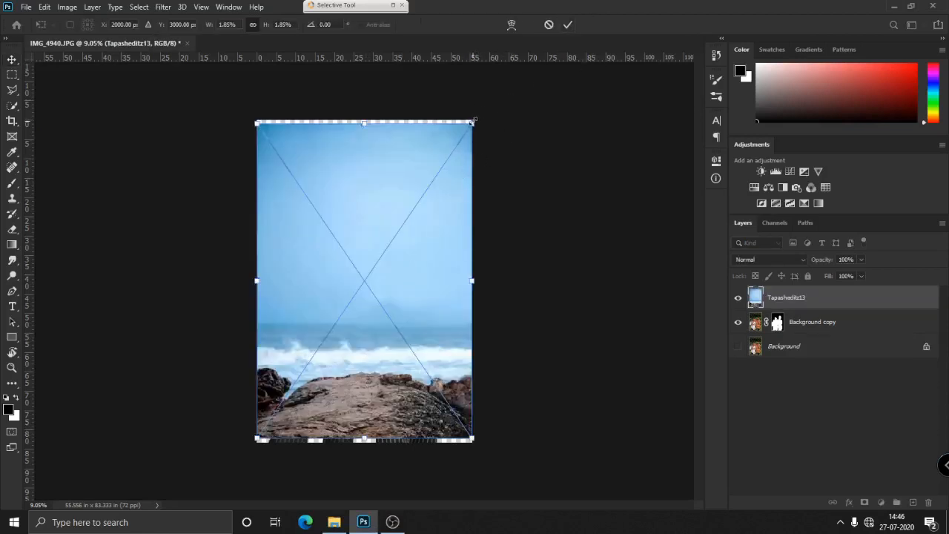
Scale the seaside image to 2.01% to cover the canvas and move its layer below Background copy.
{"action": "left_click_drag", "start_coordinate": [473, 118], "coordinate": [482, 109]}
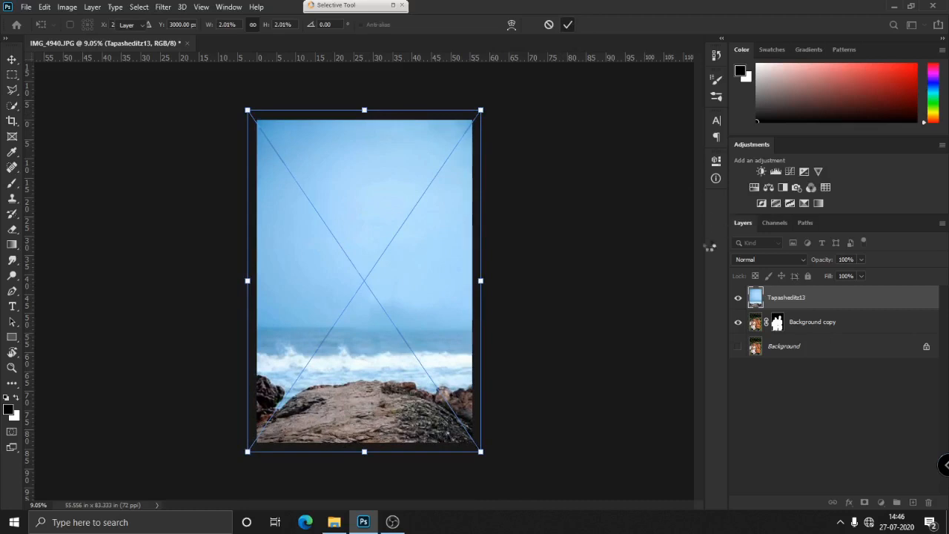
{"action": "left_click", "coordinate": [568, 25]}
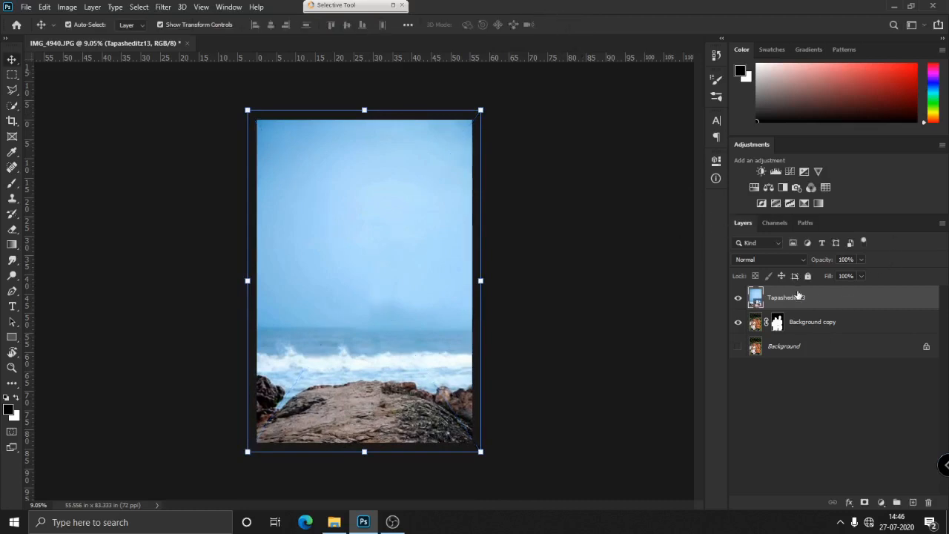
{"action": "left_click_drag", "start_coordinate": [838, 300], "coordinate": [837, 333]}
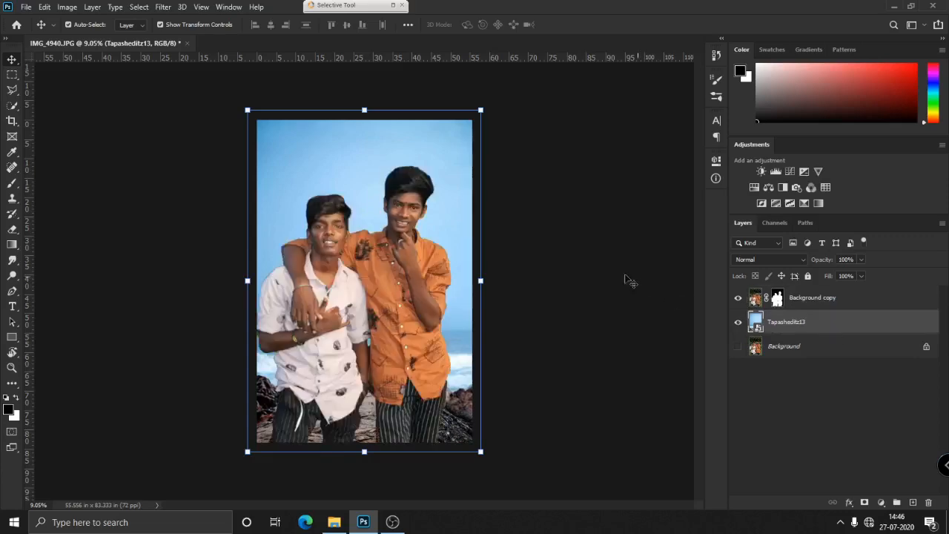
Apply the layer mask of Background copy permanently and shift the cutout slightly right over the seaside image.
{"action": "left_click", "coordinate": [578, 267]}
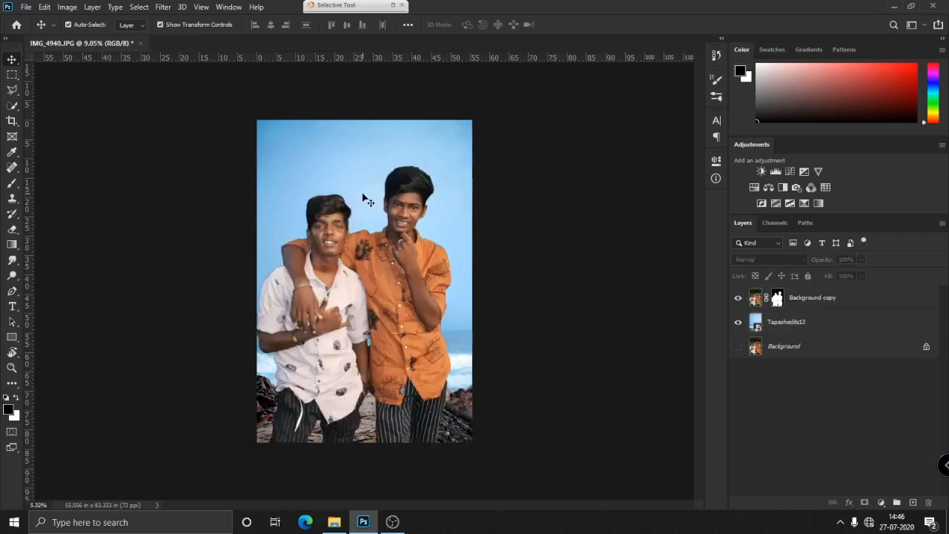
{"action": "scroll", "coordinate": [364, 199], "scroll_direction": "down", "scroll_amount": 2}
{"action": "scroll", "coordinate": [363, 199], "scroll_direction": "up", "scroll_amount": 5}
{"action": "scroll", "coordinate": [363, 199], "scroll_direction": "down", "scroll_amount": 6}
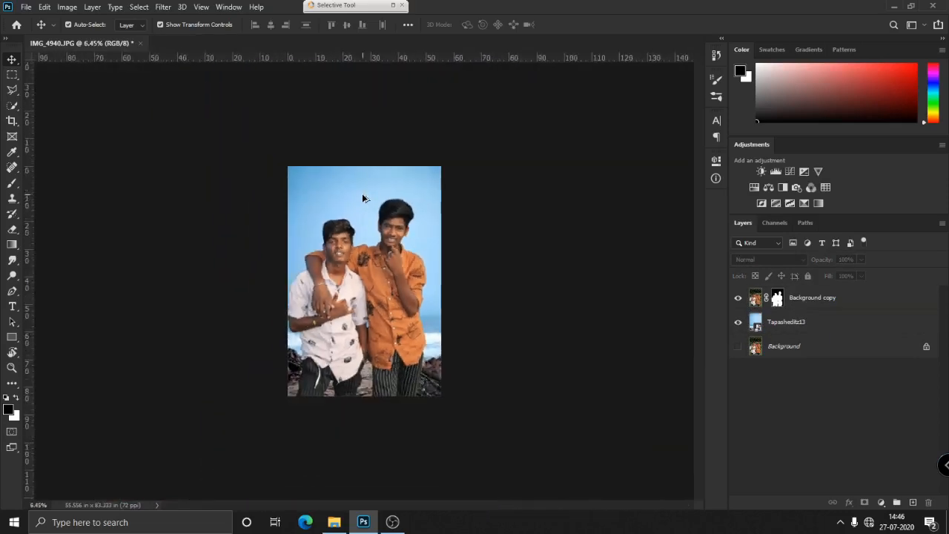
{"action": "scroll", "coordinate": [363, 199], "scroll_direction": "up", "scroll_amount": 3}
{"action": "scroll", "coordinate": [363, 199], "scroll_direction": "down", "scroll_amount": 4}
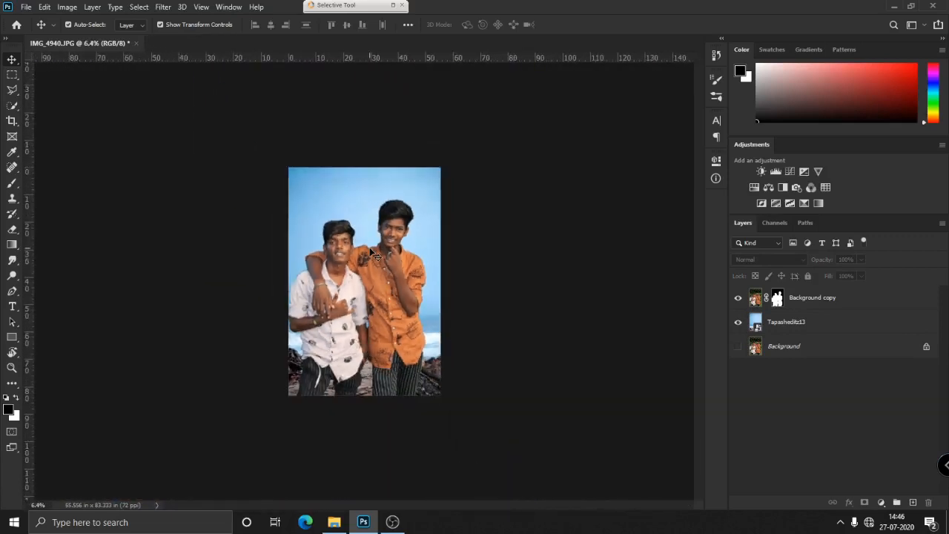
{"action": "left_click", "coordinate": [387, 277]}
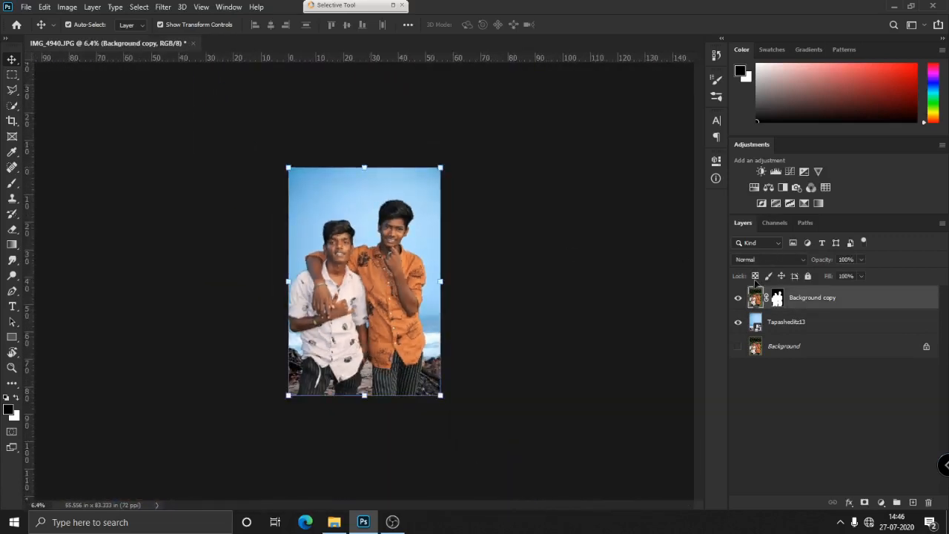
{"action": "left_click", "coordinate": [778, 300]}
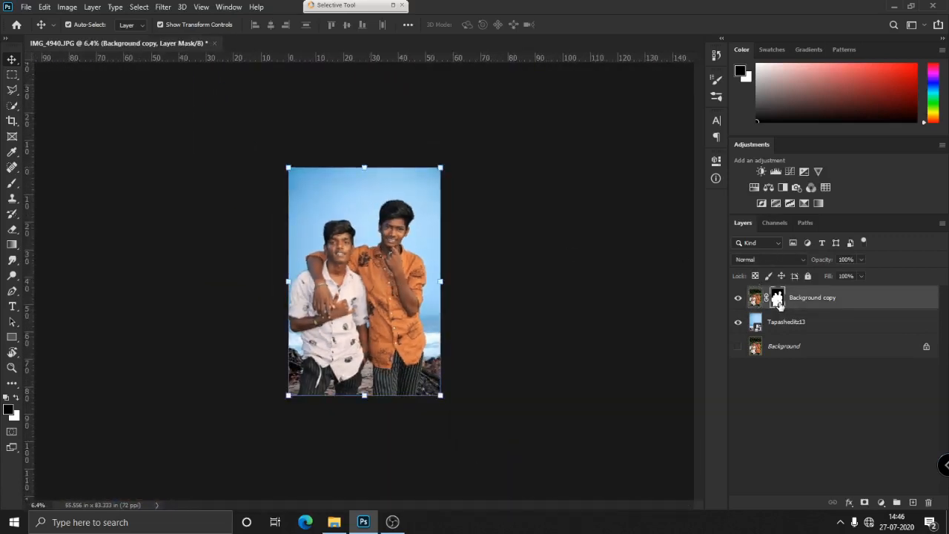
{"action": "right_click", "coordinate": [776, 298]}
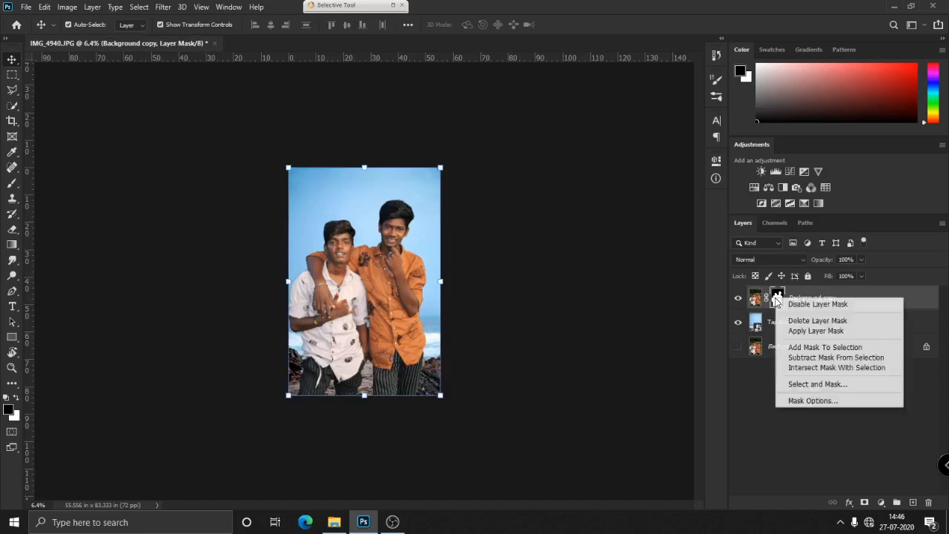
{"action": "left_click", "coordinate": [832, 331]}
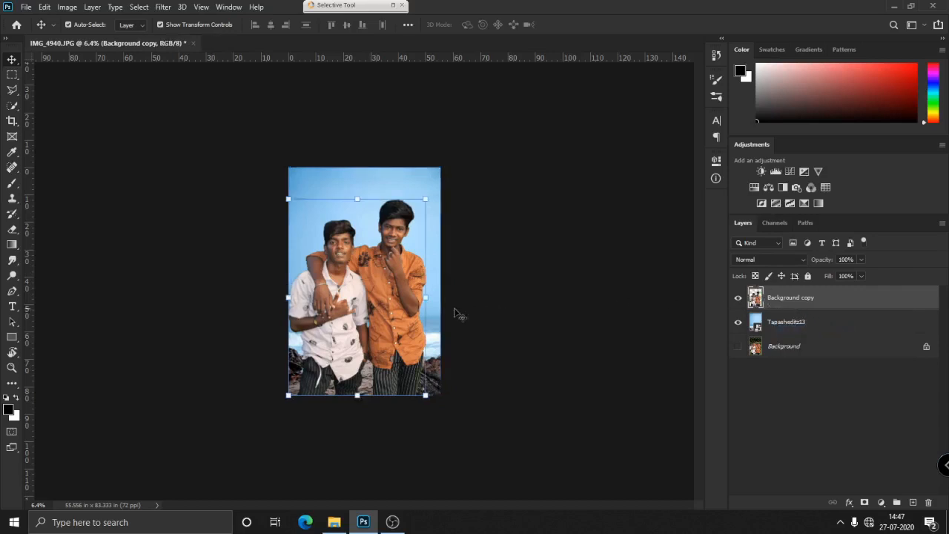
{"action": "left_click_drag", "start_coordinate": [388, 299], "coordinate": [395, 298]}
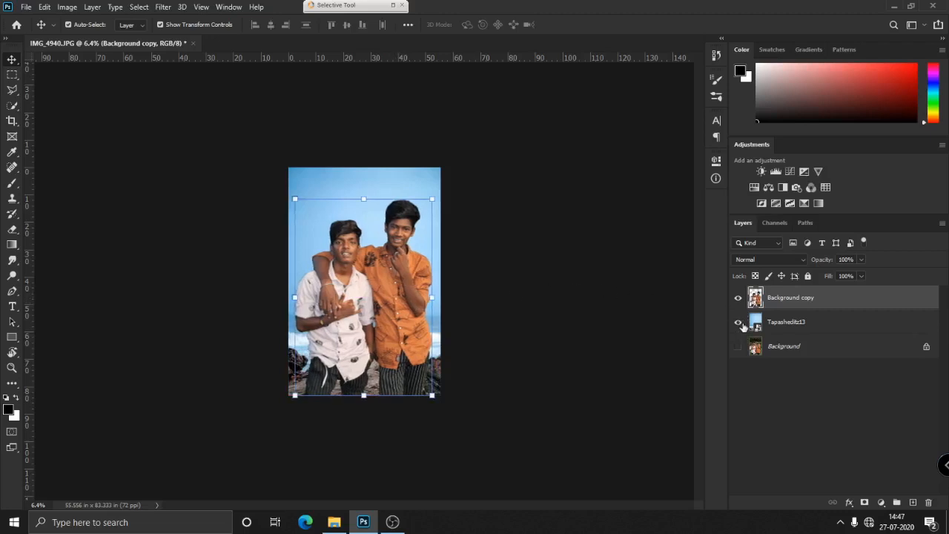
Toggle the seaside layer's visibility off and on and examine the cutout's edges against the seaside background.
{"action": "left_click", "coordinate": [739, 322]}
{"action": "left_click", "coordinate": [738, 322]}
{"action": "scroll", "coordinate": [362, 238], "scroll_direction": "up", "scroll_amount": 5}
{"action": "scroll", "coordinate": [362, 238], "scroll_direction": "down", "scroll_amount": 5}
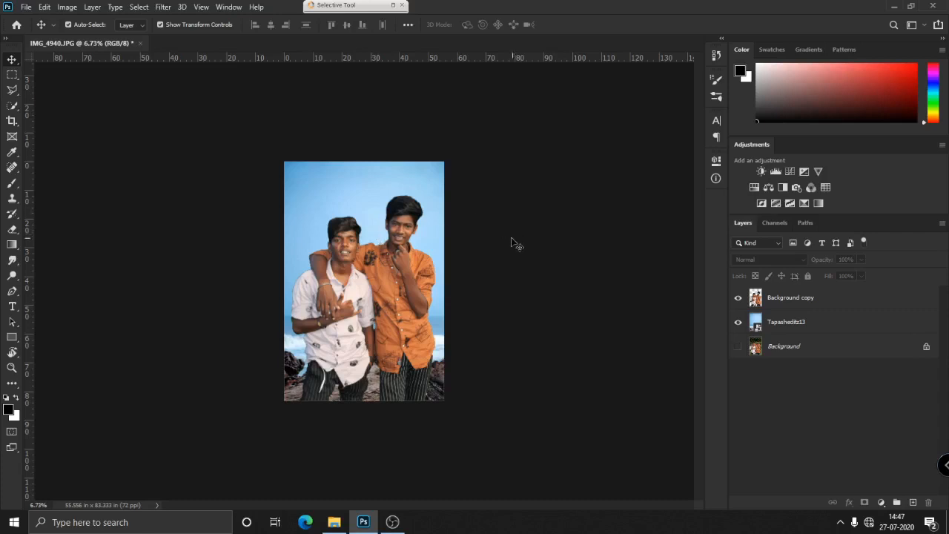
{"action": "scroll", "coordinate": [390, 189], "scroll_direction": "up", "scroll_amount": 3}
{"action": "scroll", "coordinate": [393, 188], "scroll_direction": "down", "scroll_amount": 2}
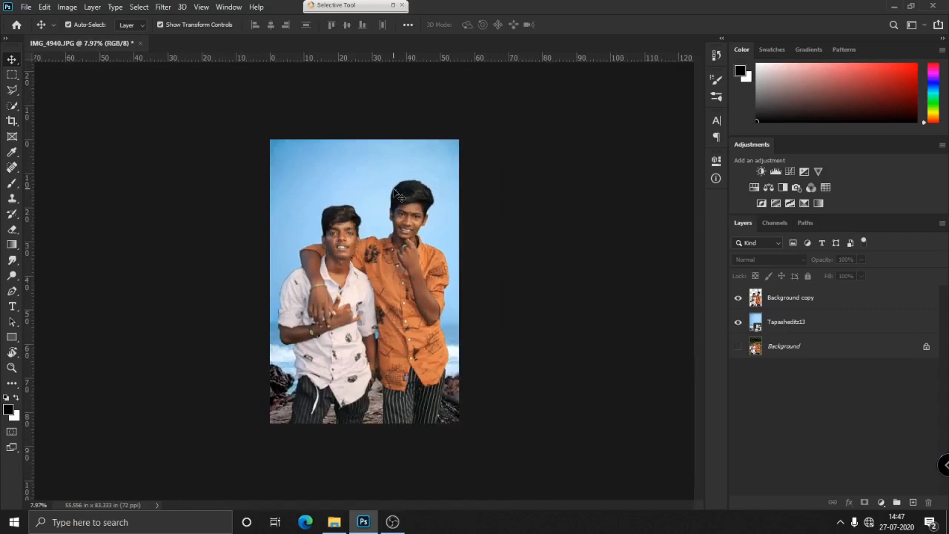
{"action": "scroll", "coordinate": [397, 195], "scroll_direction": "down", "scroll_amount": 1}
{"action": "scroll", "coordinate": [413, 176], "scroll_direction": "up", "scroll_amount": 3}
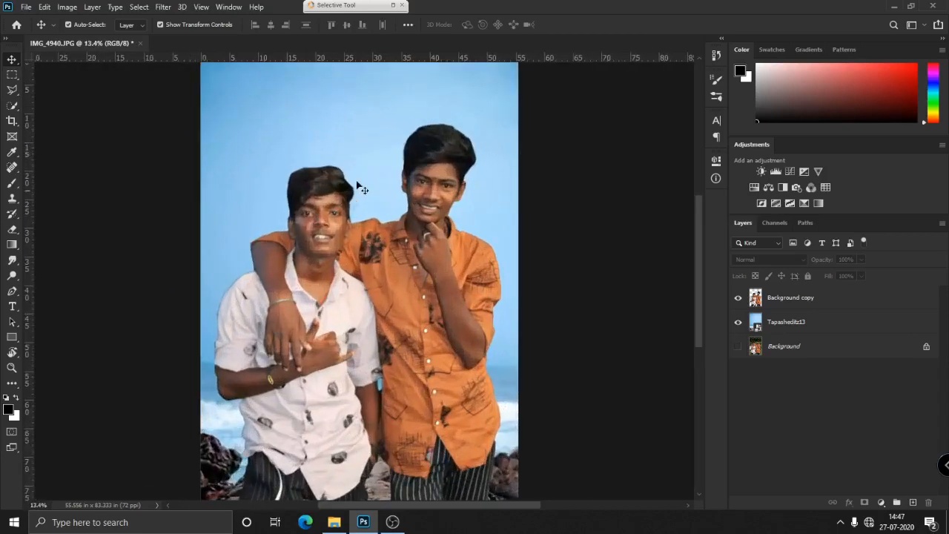
{"action": "scroll", "coordinate": [386, 167], "scroll_direction": "down", "scroll_amount": 2}
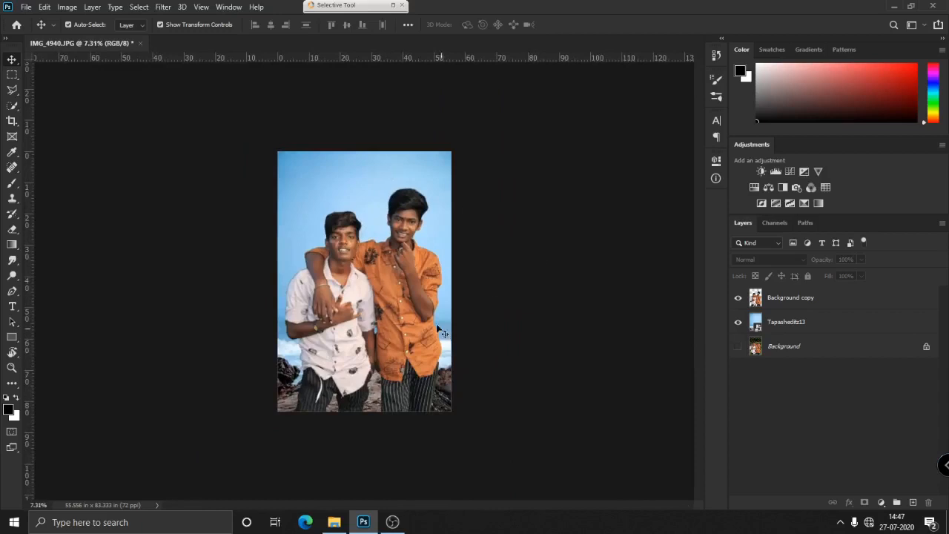
{"action": "scroll", "coordinate": [411, 270], "scroll_direction": "up", "scroll_amount": 2}
{"action": "scroll", "coordinate": [411, 271], "scroll_direction": "down", "scroll_amount": 1}
Add a Brightness/Contrast adjustment clipped to Background copy and a Hue/Saturation adjustment above it to brighten and enrich the colours.
{"action": "left_click", "coordinate": [788, 298]}
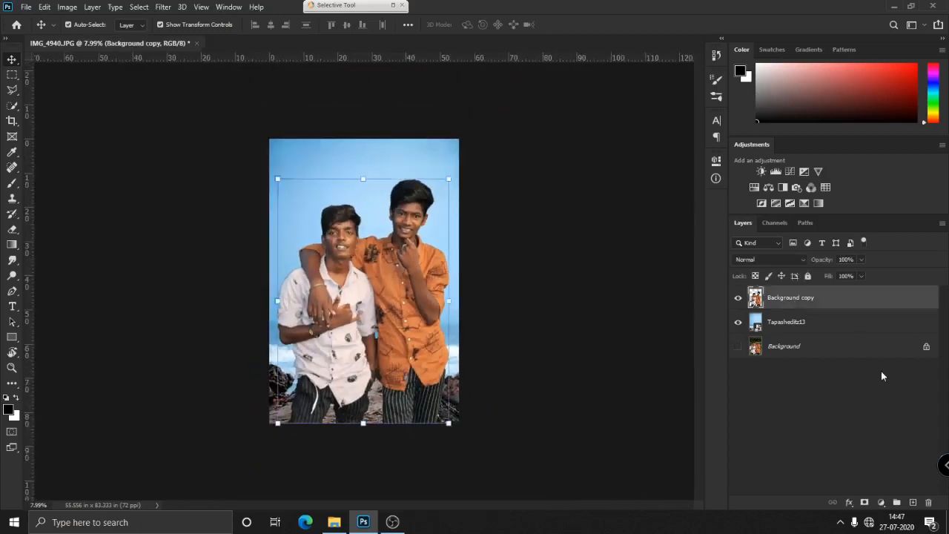
{"action": "left_click", "coordinate": [880, 504]}
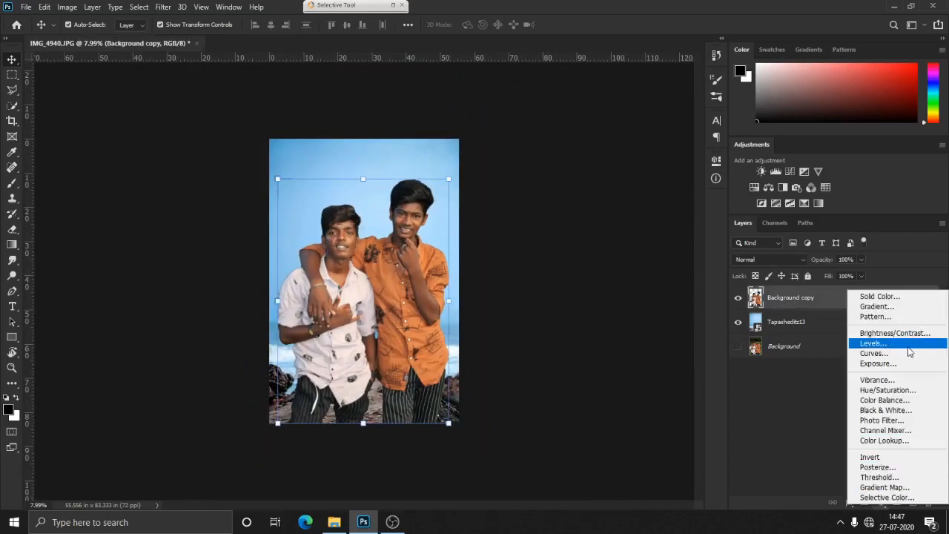
{"action": "left_click", "coordinate": [917, 338]}
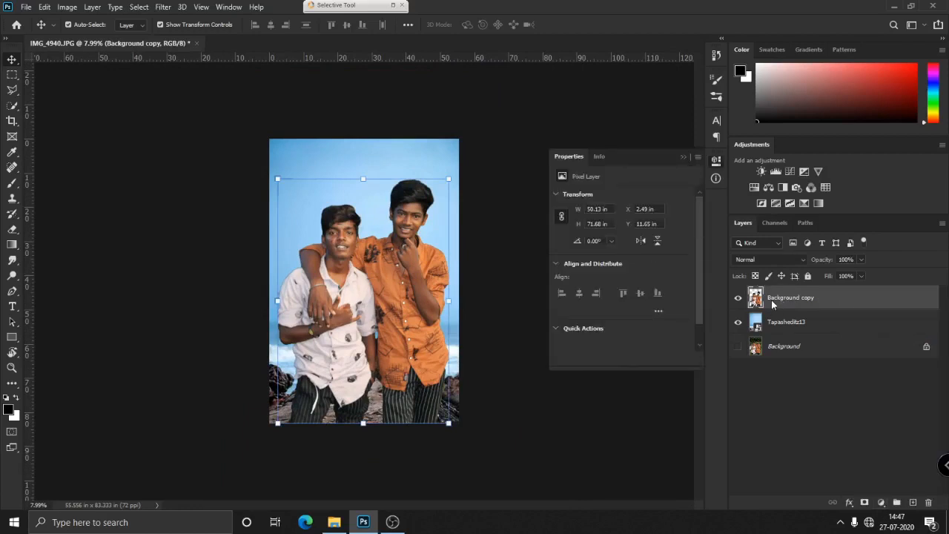
{"action": "left_click_drag", "start_coordinate": [622, 228], "coordinate": [635, 228]}
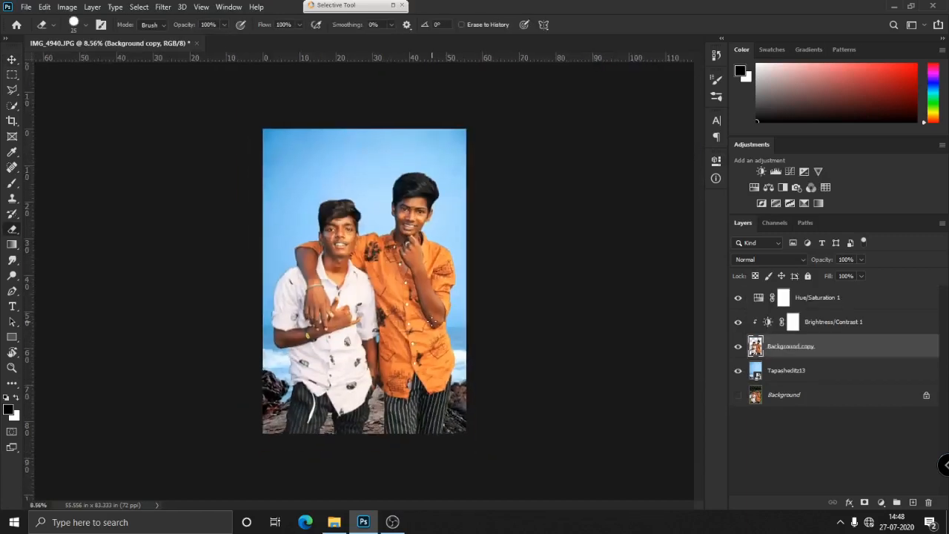
Examine the colour-adjusted composite up close and as a whole, checking the men against the background.
{"action": "scroll", "coordinate": [340, 282], "scroll_direction": "down", "scroll_amount": 1}
{"action": "scroll", "coordinate": [340, 281], "scroll_direction": "up", "scroll_amount": 3}
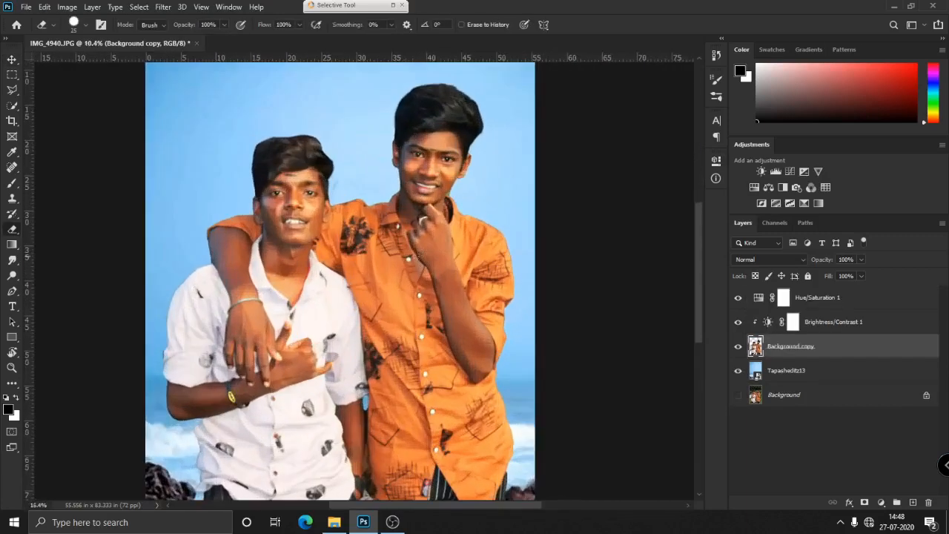
{"action": "scroll", "coordinate": [421, 222], "scroll_direction": "up", "scroll_amount": 1}
{"action": "scroll", "coordinate": [366, 174], "scroll_direction": "down", "scroll_amount": 4}
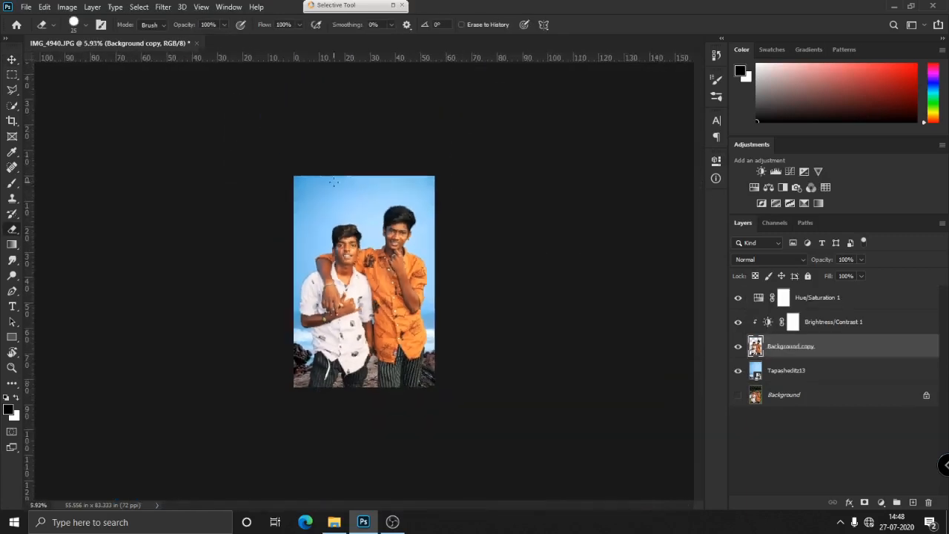
{"action": "scroll", "coordinate": [367, 174], "scroll_direction": "up", "scroll_amount": 2}
{"action": "scroll", "coordinate": [361, 179], "scroll_direction": "down", "scroll_amount": 2}
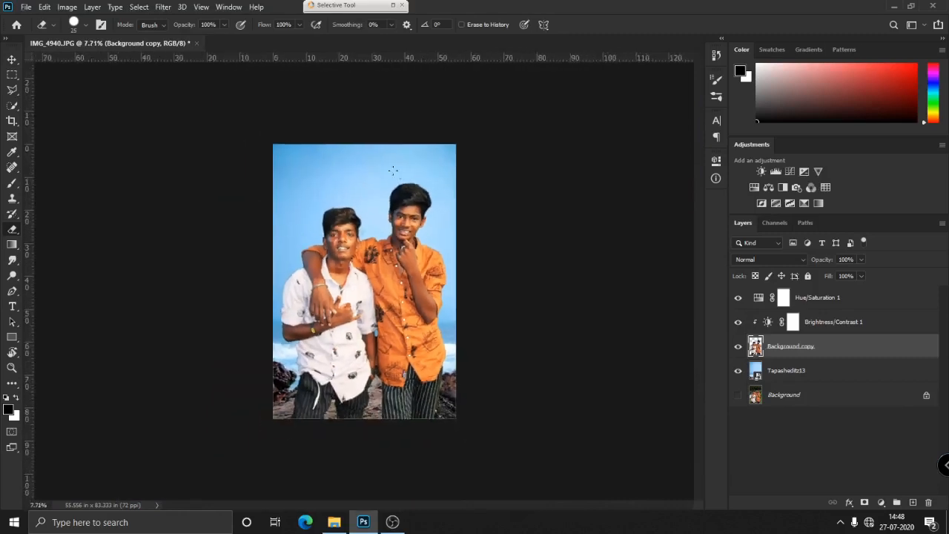
{"action": "scroll", "coordinate": [361, 179], "scroll_direction": "up", "scroll_amount": 3}
{"action": "scroll", "coordinate": [652, 293], "scroll_direction": "down", "scroll_amount": 2}
{"action": "scroll", "coordinate": [654, 296], "scroll_direction": "up", "scroll_amount": 1}
{"action": "scroll", "coordinate": [653, 295], "scroll_direction": "down", "scroll_amount": 1}
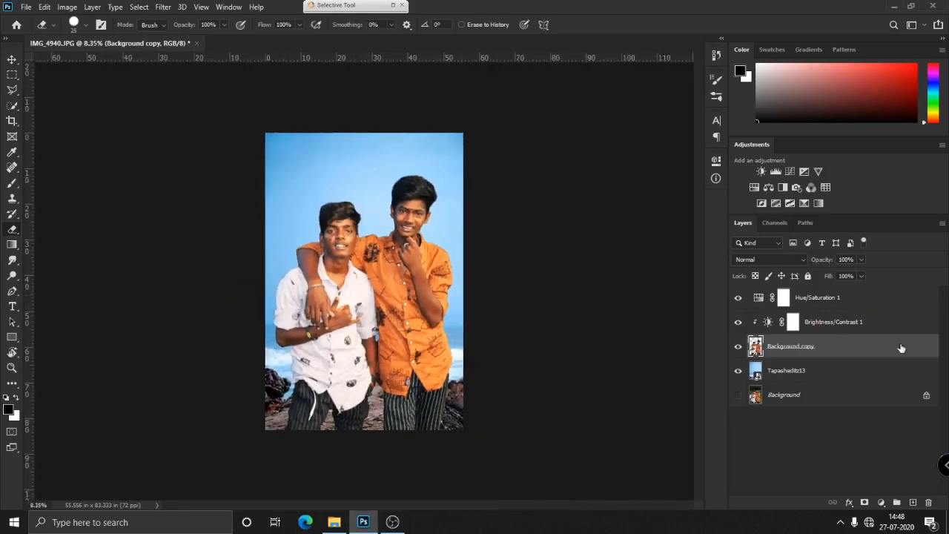
Stamp all visible layers into a new layer above Hue/Saturation 1 and open it in the Camera Raw Filter.
{"action": "left_click_drag", "start_coordinate": [851, 308], "coordinate": [852, 332]}
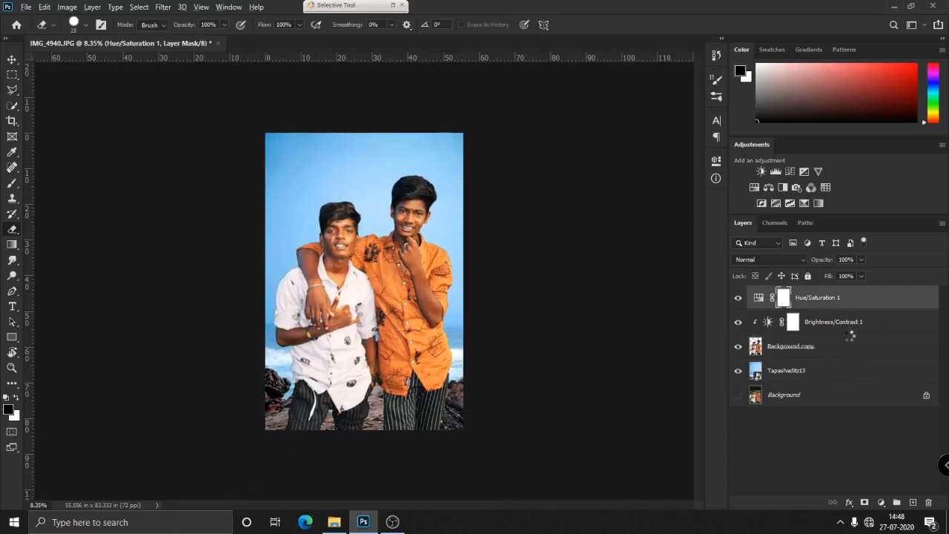
{"action": "key", "text": "ctrl+alt+shift+e"}
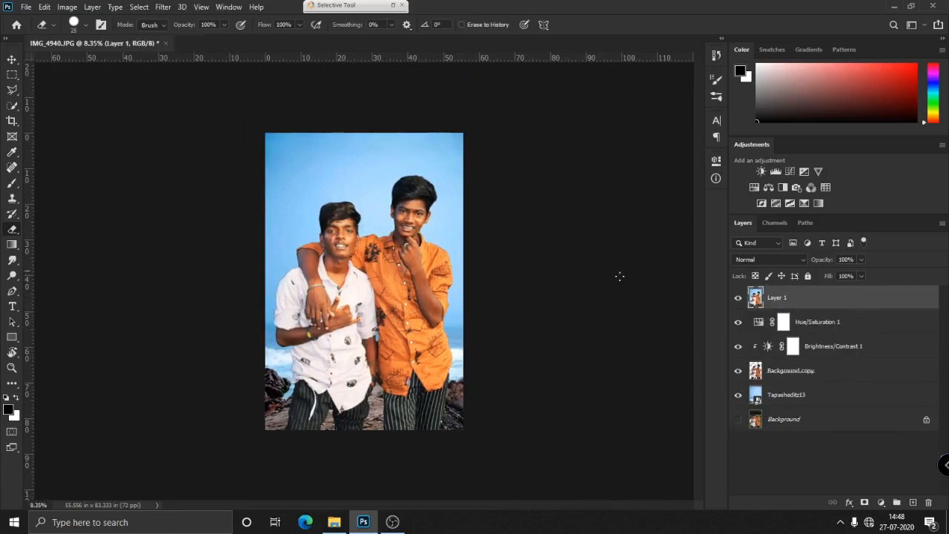
{"action": "left_click", "coordinate": [161, 6]}
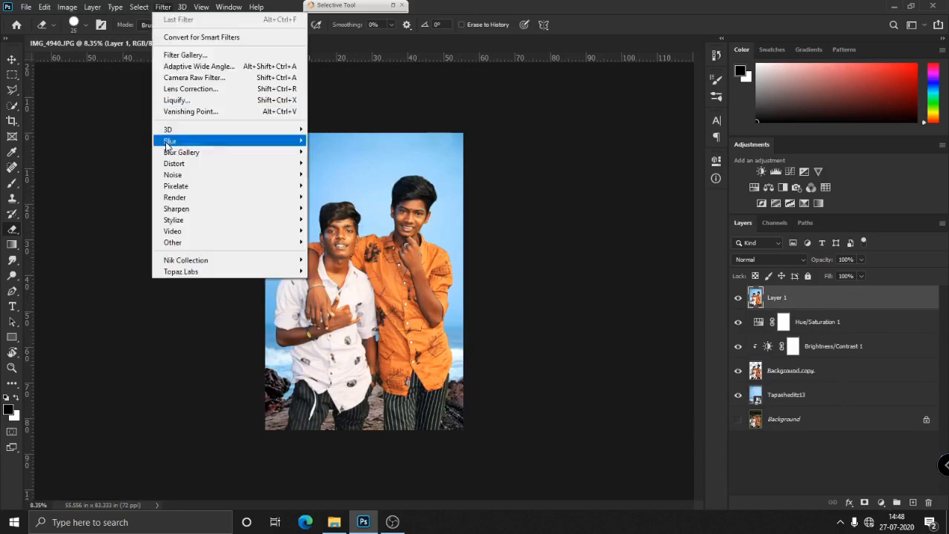
{"action": "left_click", "coordinate": [206, 76]}
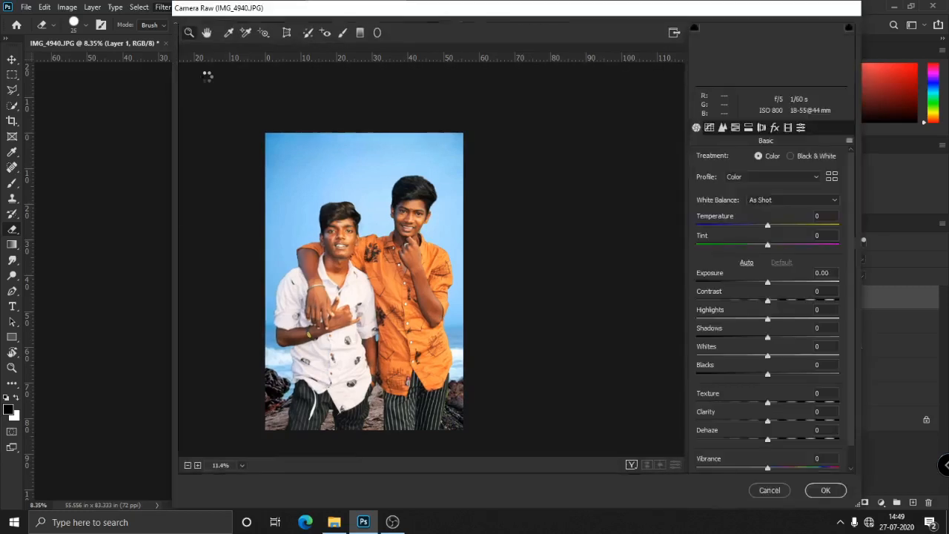
Set Contrast to +10 in the basic Camera Raw adjustments and slightly raise Texture, Clarity and Dehaze.
{"action": "left_click_drag", "start_coordinate": [769, 300], "coordinate": [775, 300]}
{"action": "scroll", "coordinate": [791, 338], "scroll_direction": "down", "scroll_amount": 1}
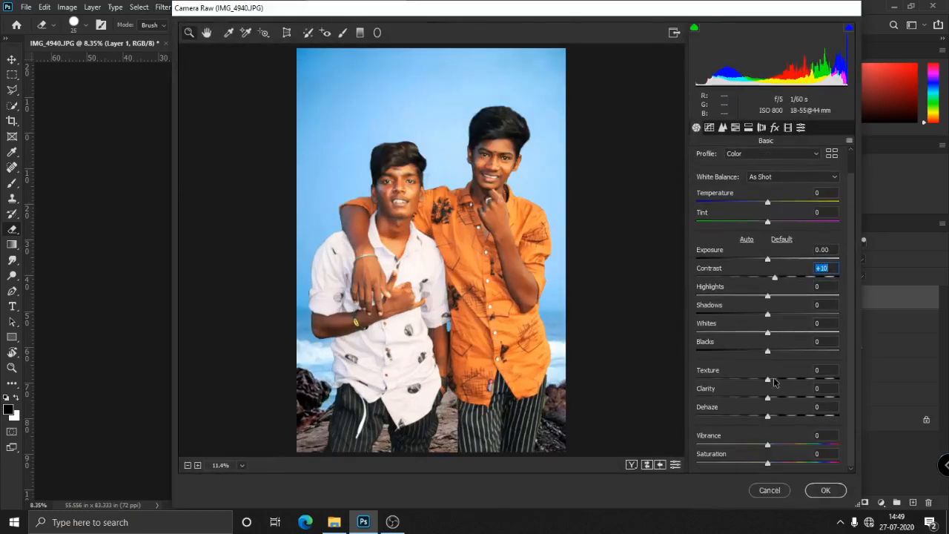
{"action": "left_click_drag", "start_coordinate": [768, 378], "coordinate": [773, 379]}
{"action": "left_click_drag", "start_coordinate": [769, 396], "coordinate": [777, 396]}
{"action": "left_click_drag", "start_coordinate": [768, 415], "coordinate": [774, 415]}
Set the Aquas hue to +45 in the HSL adjustments and shift the Blues hue slightly toward aqua.
{"action": "left_click", "coordinate": [735, 127]}
{"action": "left_click", "coordinate": [704, 160]}
{"action": "left_click", "coordinate": [821, 281]}
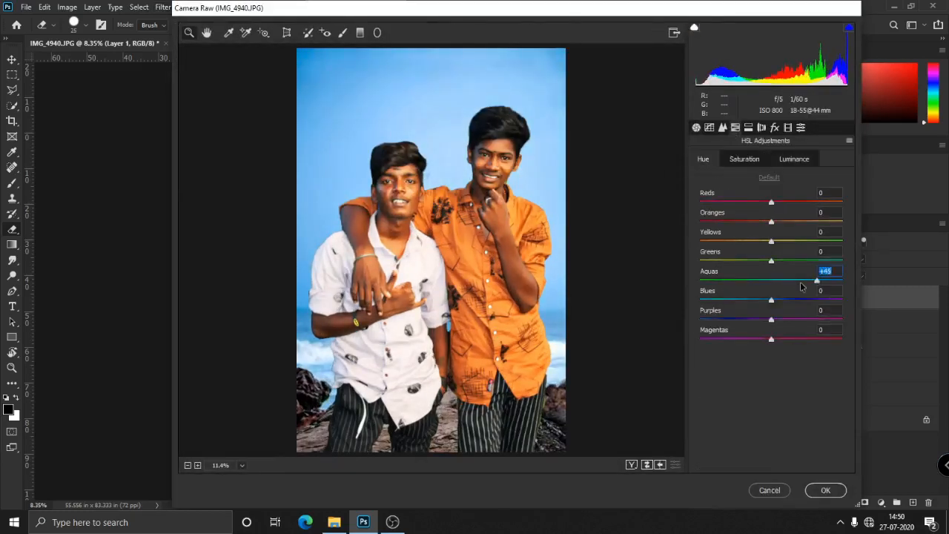
{"action": "left_click", "coordinate": [761, 299]}
Add a post-crop vignette with an amount of -38 and apply the Camera Raw adjustments.
{"action": "left_click_drag", "start_coordinate": [771, 281], "coordinate": [743, 282]}
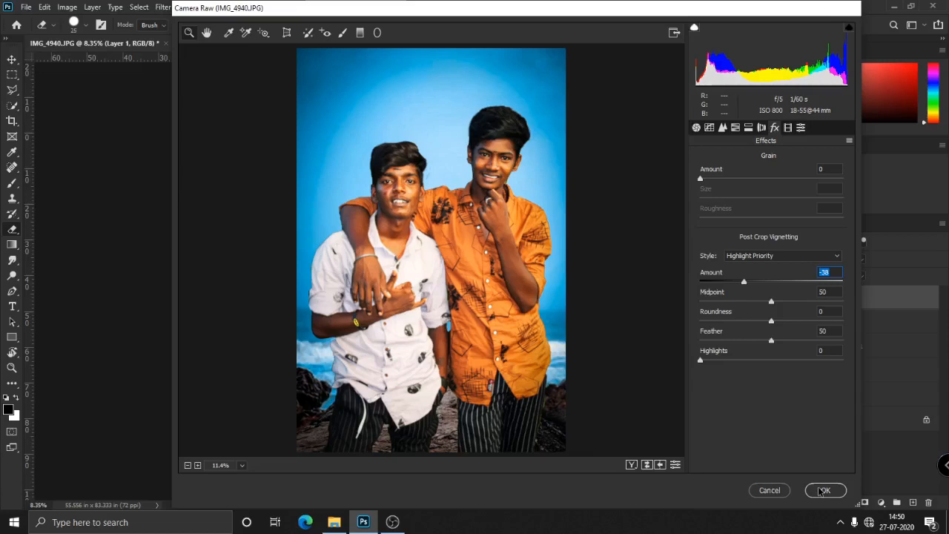
{"action": "left_click", "coordinate": [825, 490]}
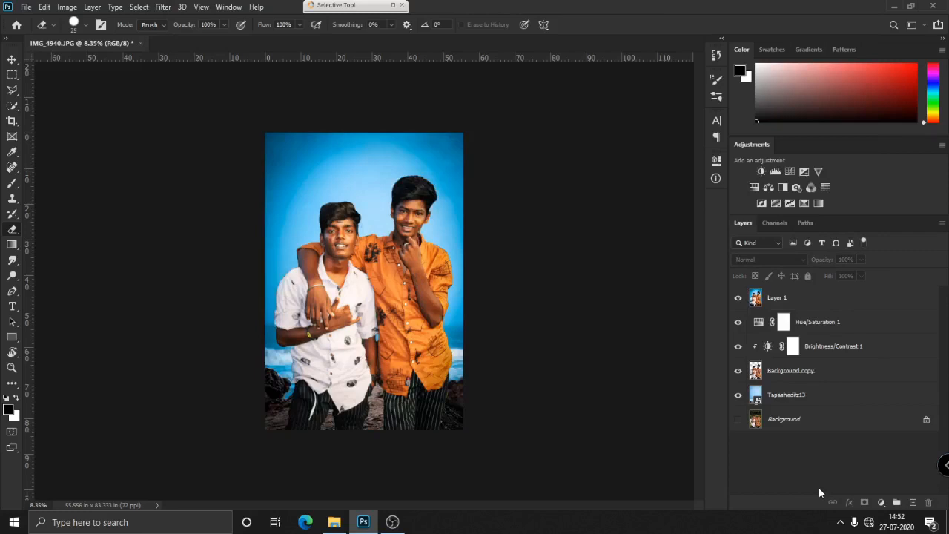
Add a Color Balance adjustment above Layer 1 with midtones at Cyan/Red -33, Magenta/Green -5 and Yellow/Blue +35.
{"action": "left_click", "coordinate": [818, 304]}
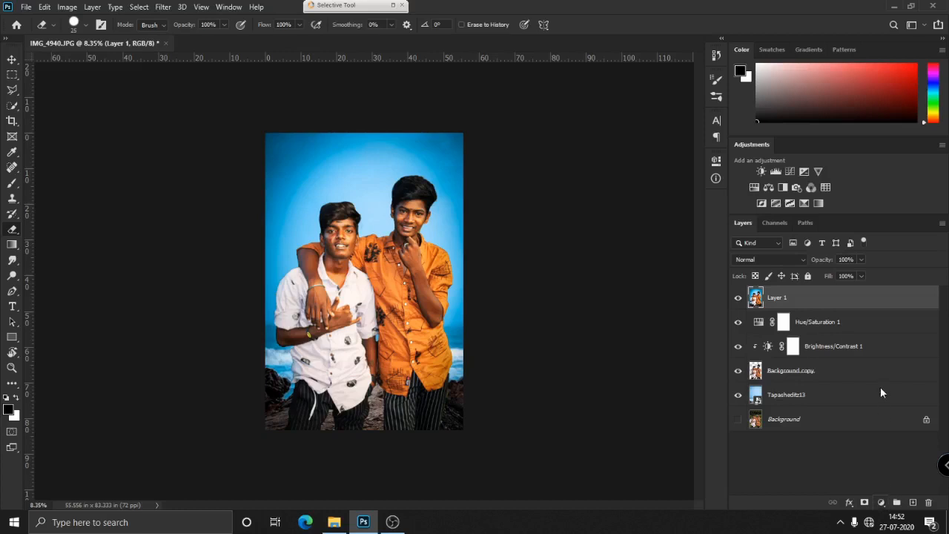
{"action": "left_click", "coordinate": [881, 503]}
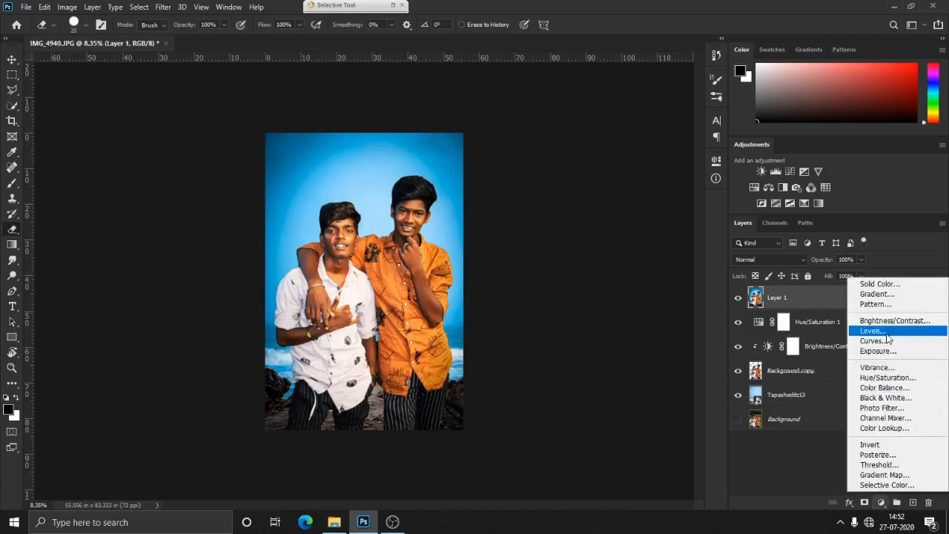
{"action": "left_click", "coordinate": [885, 387]}
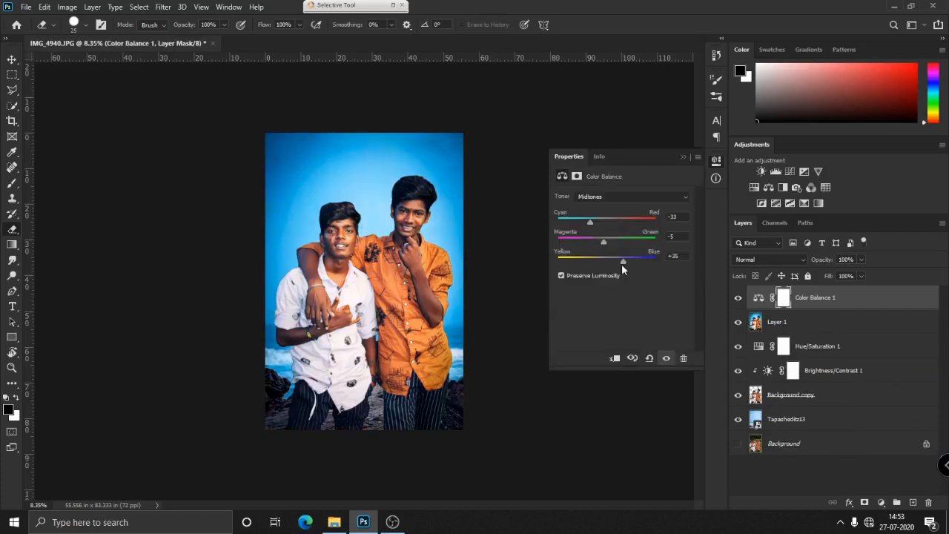
{"action": "left_click", "coordinate": [683, 160]}
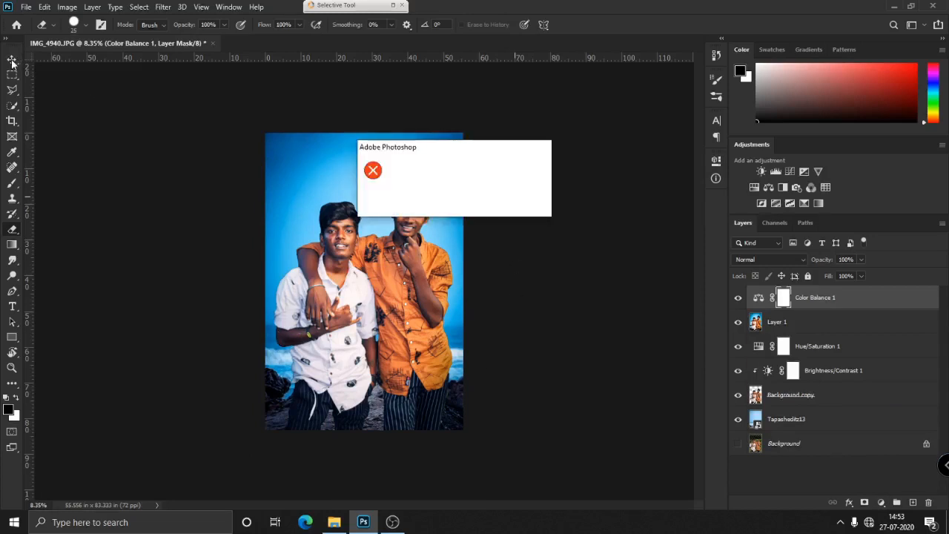
Dismiss the error dialog, activate the Move tool and select Layer 1 through the image.
{"action": "key", "text": "Return"}
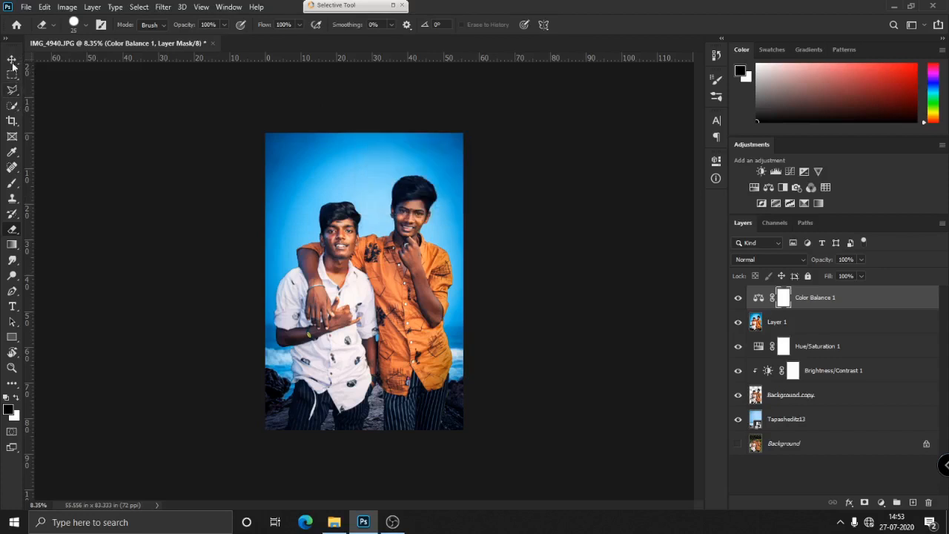
{"action": "left_click", "coordinate": [12, 59]}
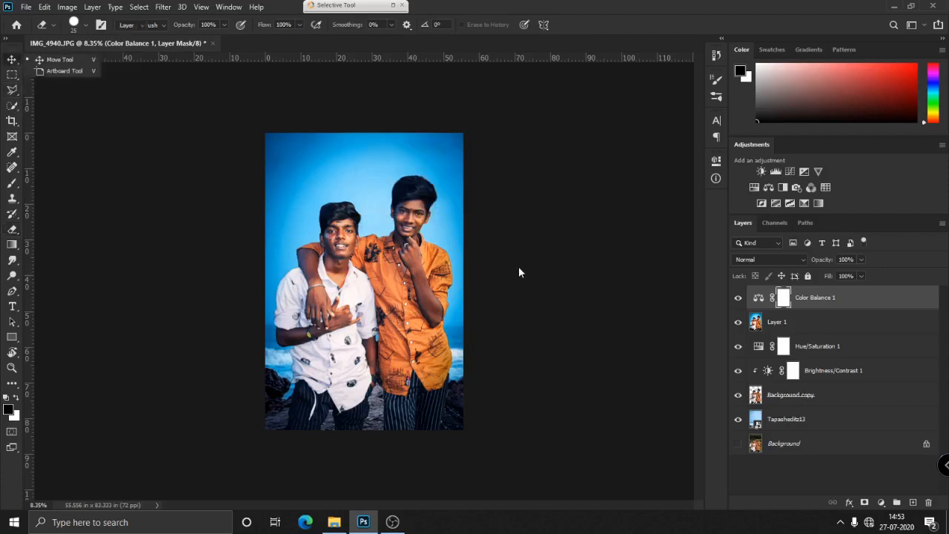
{"action": "left_click", "coordinate": [402, 221]}
{"action": "left_click", "coordinate": [427, 228]}
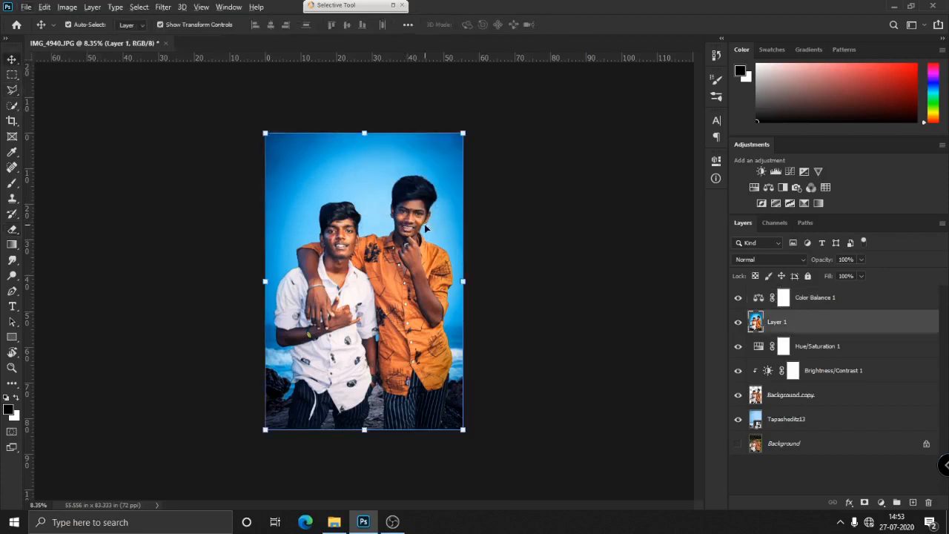